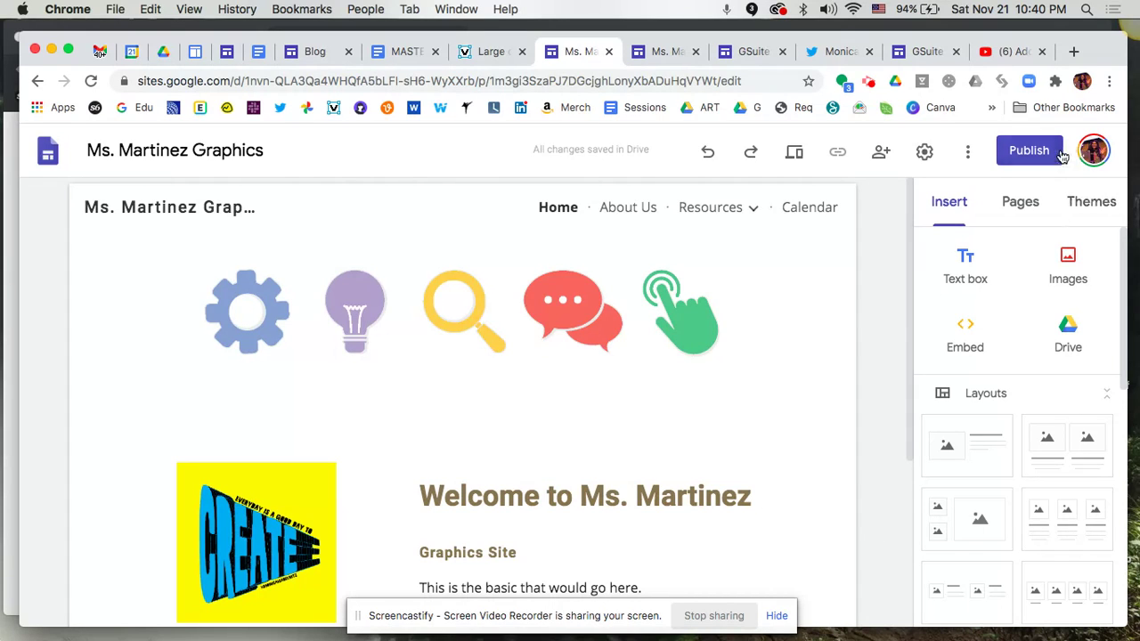
# - Publish the site to the web under the web address already filled in, after reviewing who can view it
pyautogui.moveTo(821, 388)
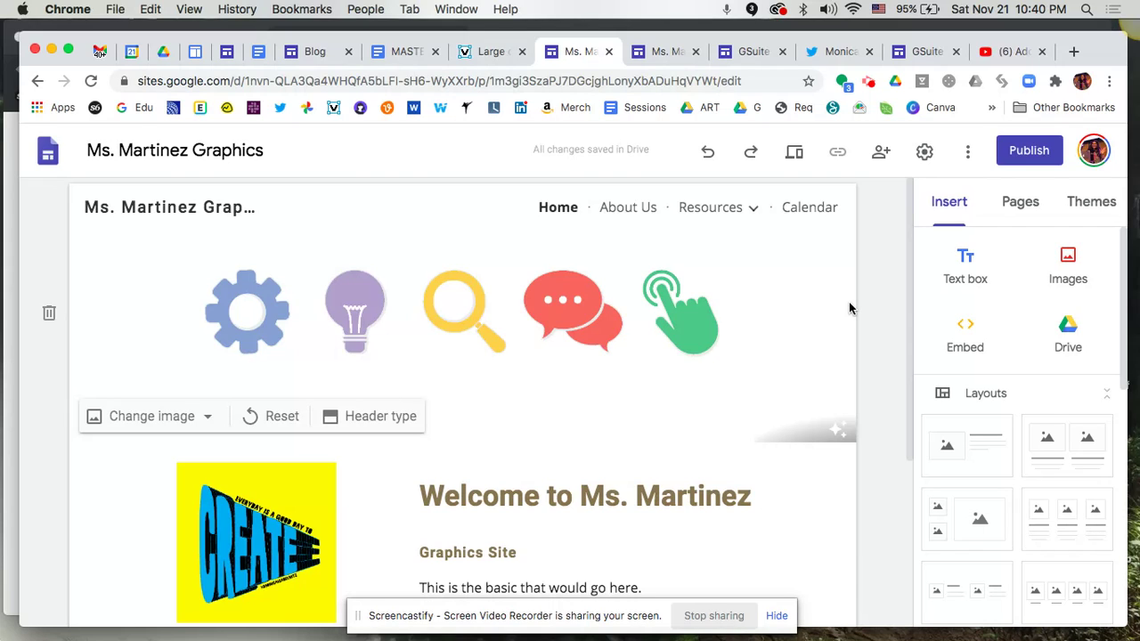
pyautogui.click(1036, 153)
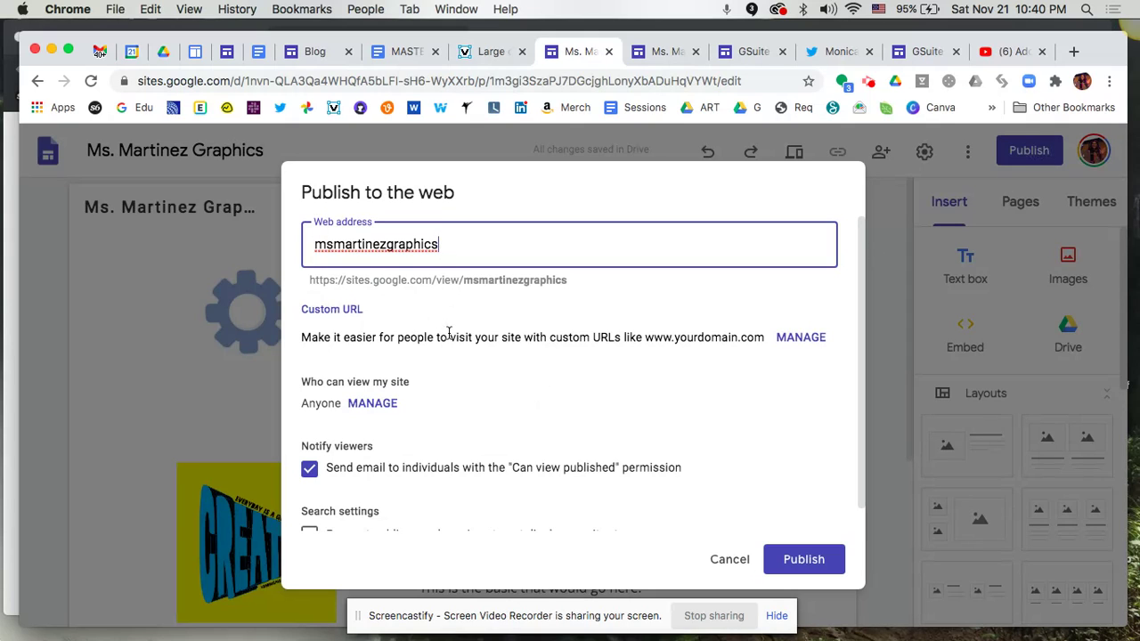
pyautogui.scroll(-1, 449, 332)
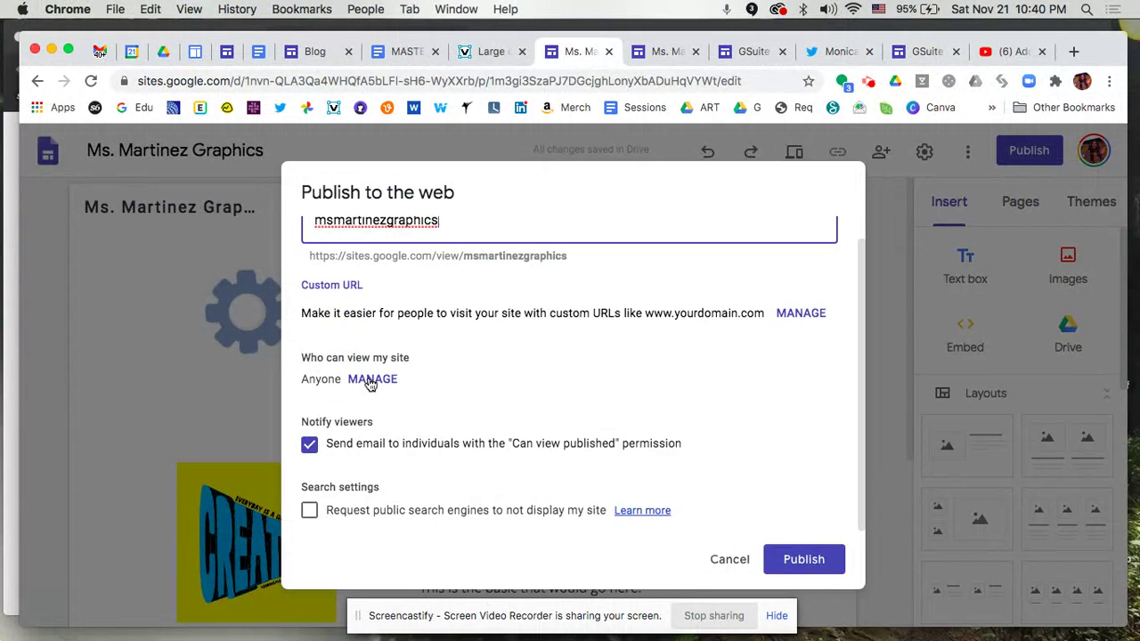
pyautogui.click(371, 380)
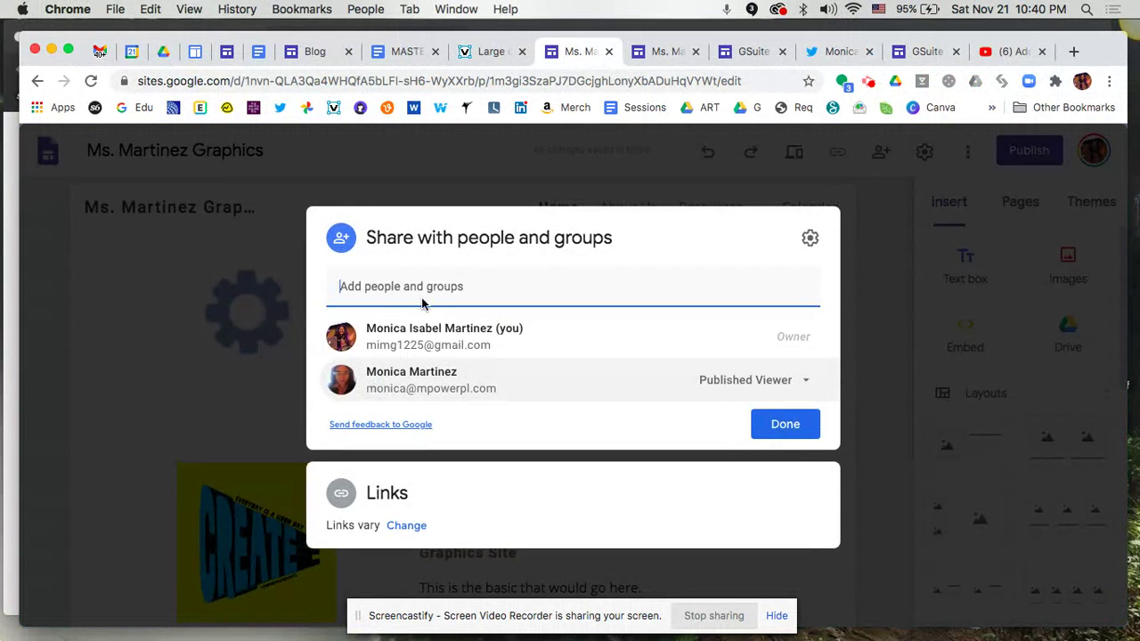
pyautogui.click(777, 435)
pyautogui.scroll(-1, 593, 429)
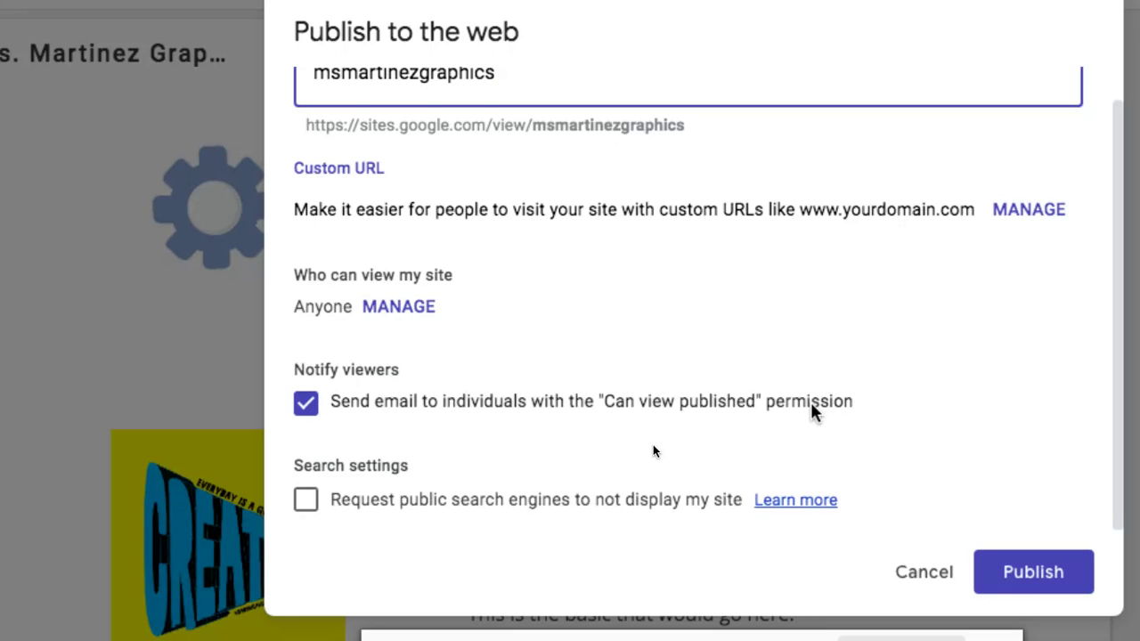
pyautogui.scroll(1, 653, 452)
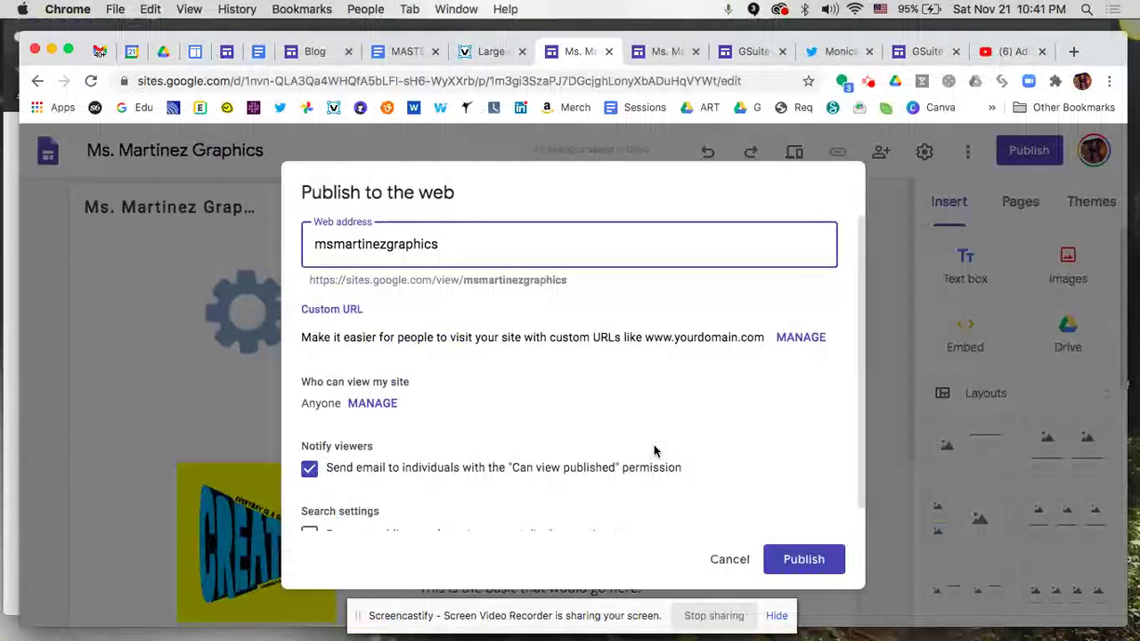
pyautogui.click(802, 560)
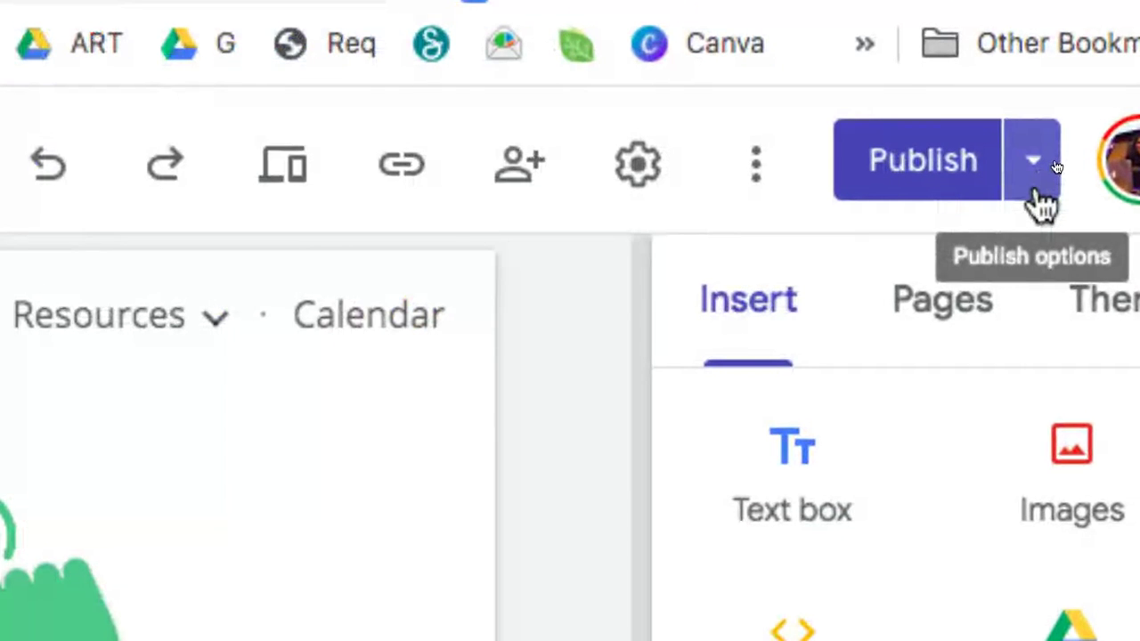
pyautogui.click(1036, 189)
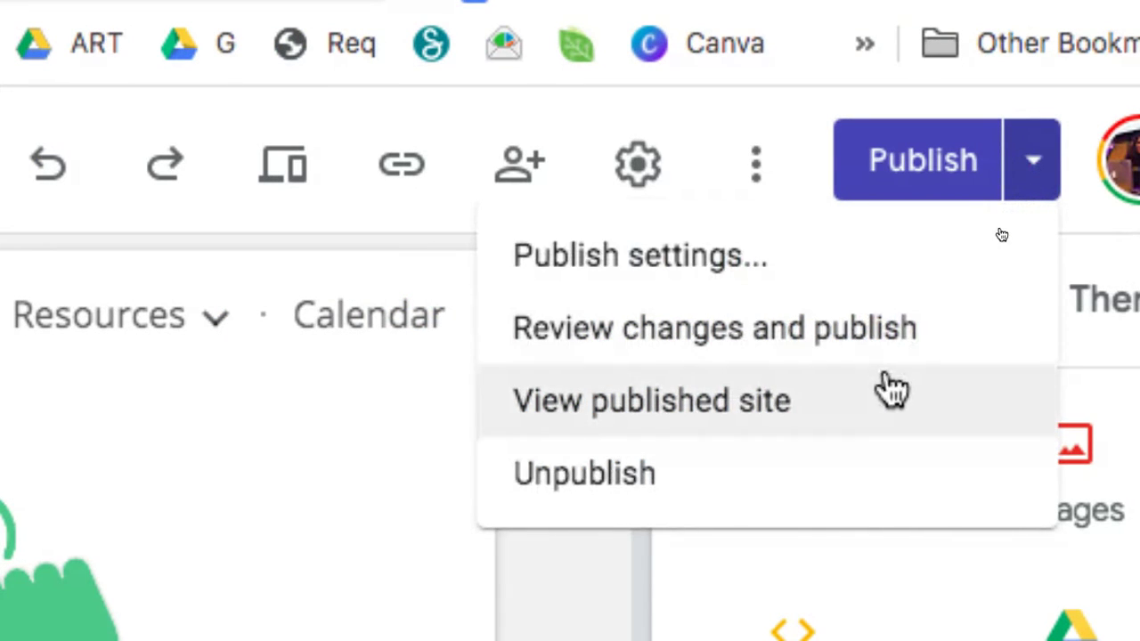
pyautogui.click(838, 426)
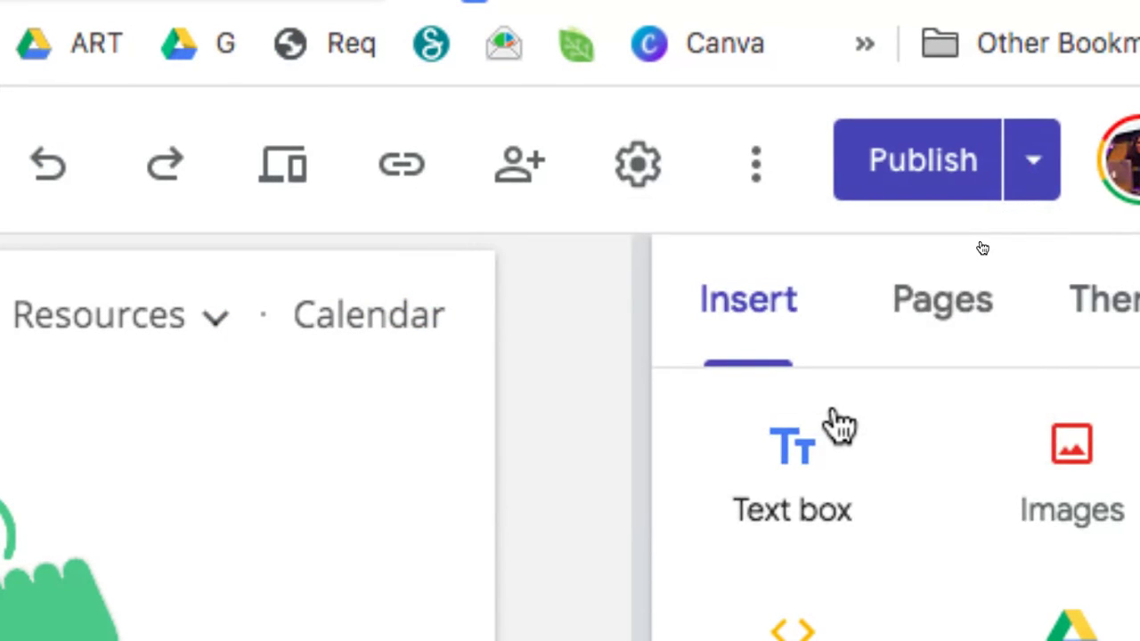
pyautogui.click(1037, 191)
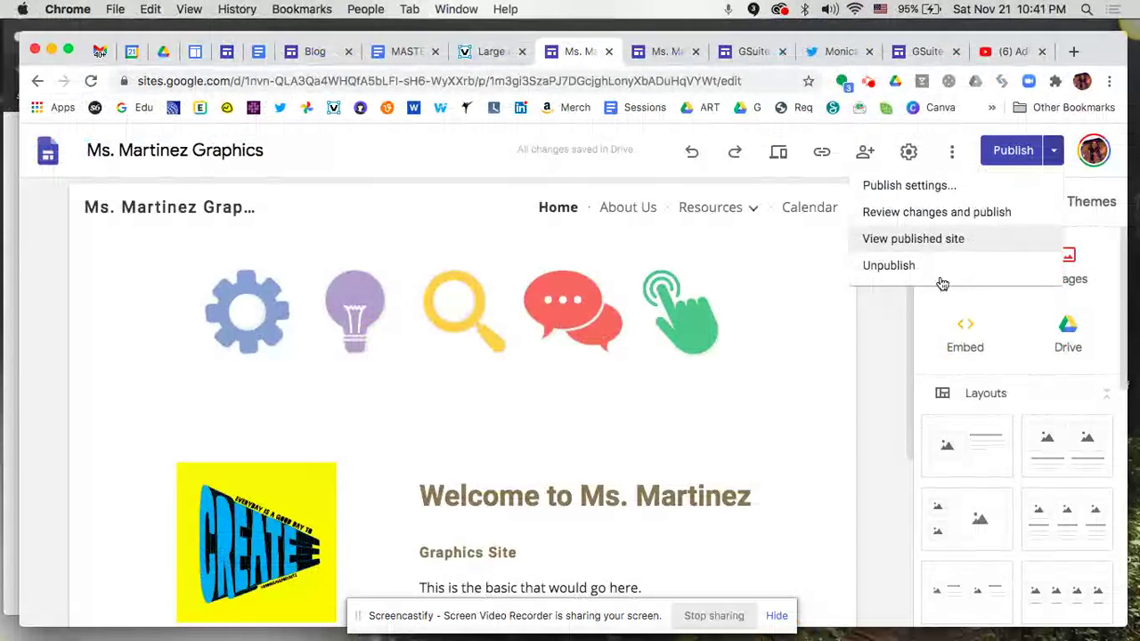
pyautogui.click(898, 378)
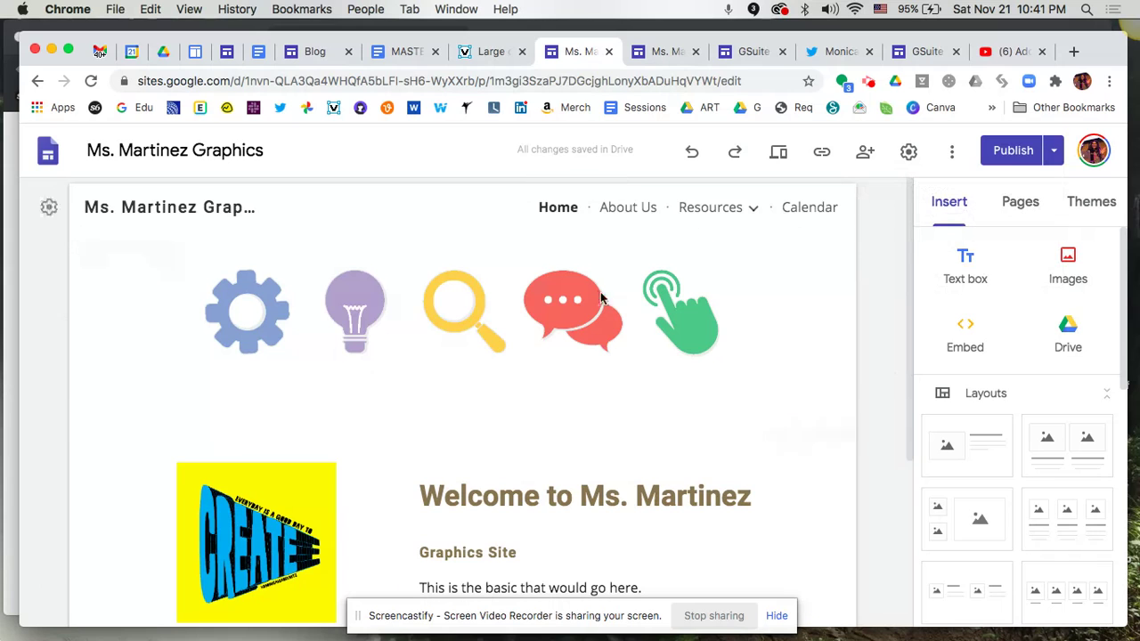
pyautogui.scroll(-5, 830, 500)
pyautogui.scroll(5, 831, 500)
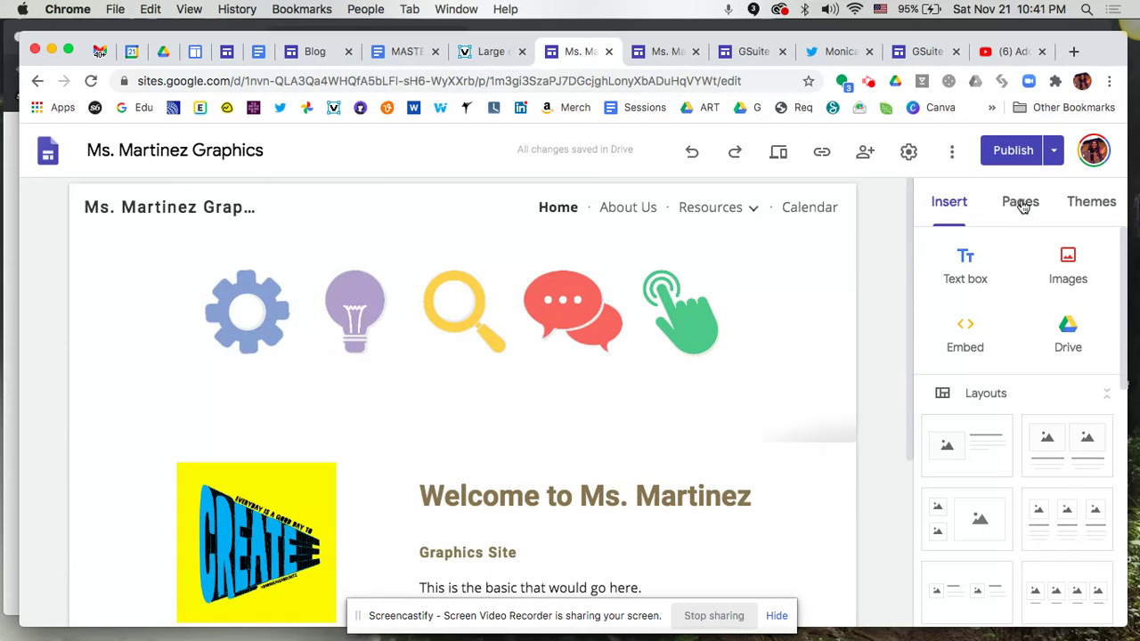
# - View the published site, closing the older duplicate of it, and look over its home page
pyautogui.click(1053, 153)
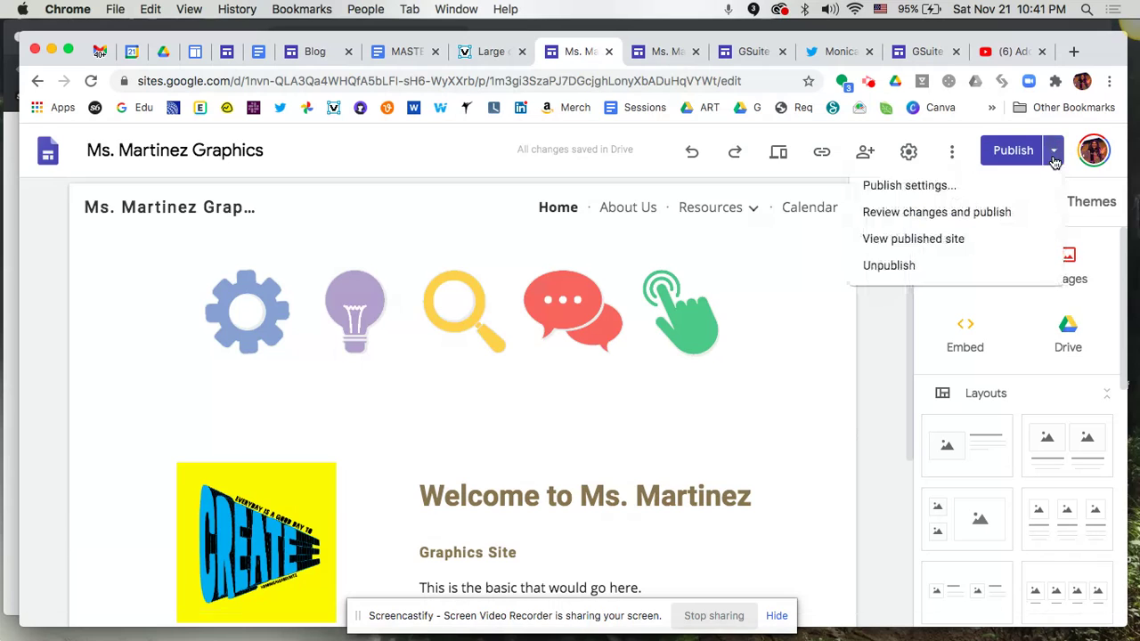
pyautogui.click(975, 249)
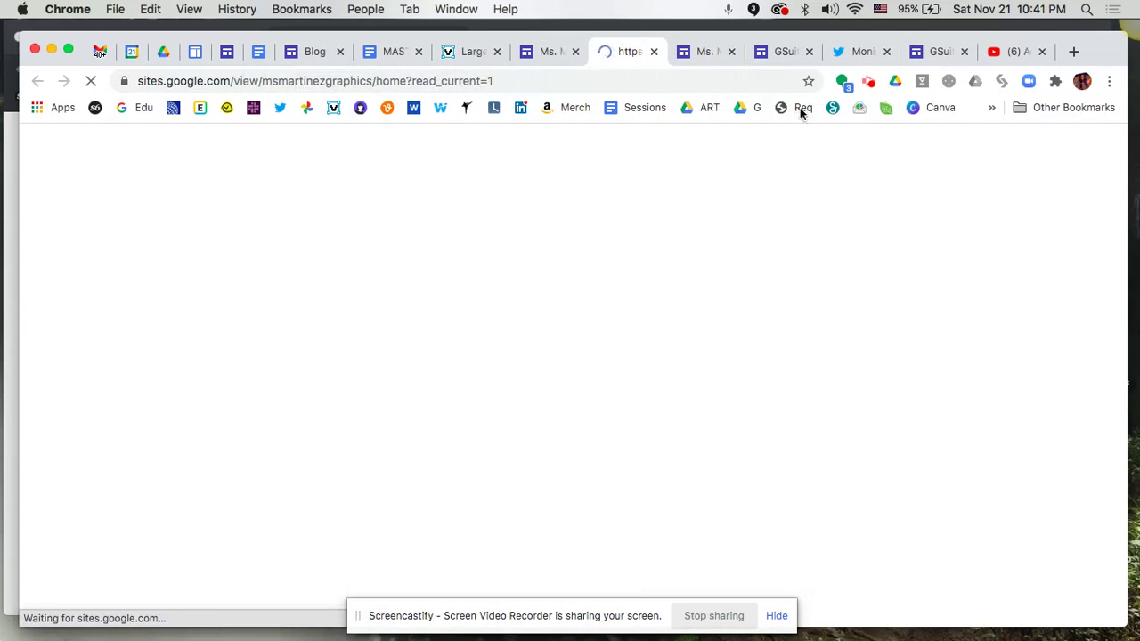
pyautogui.click(730, 52)
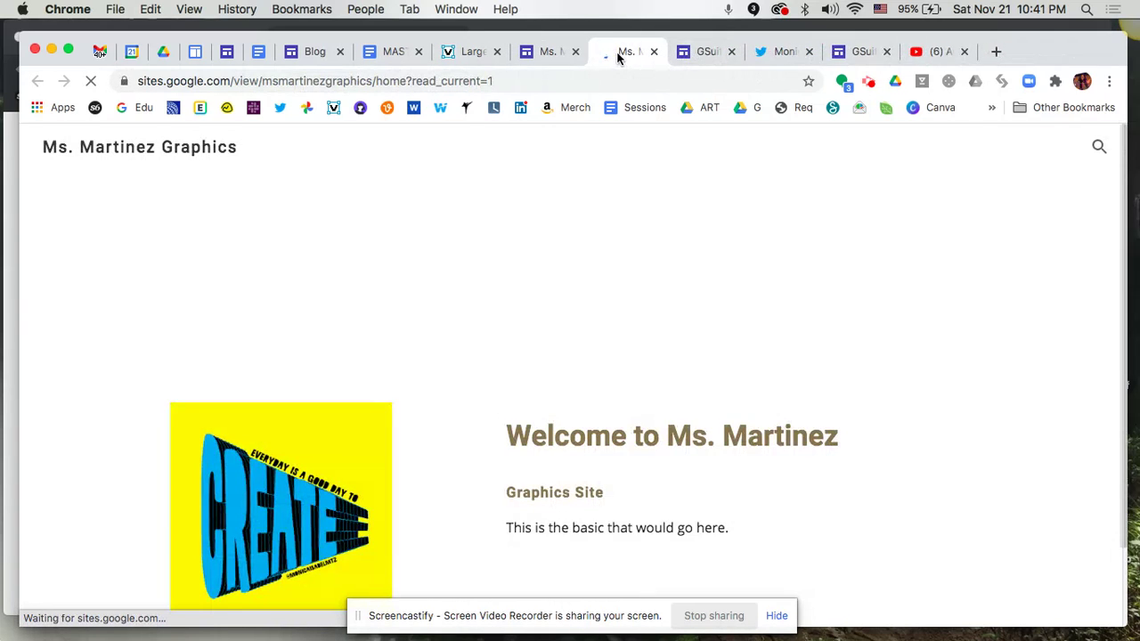
pyautogui.scroll(-2, 789, 360)
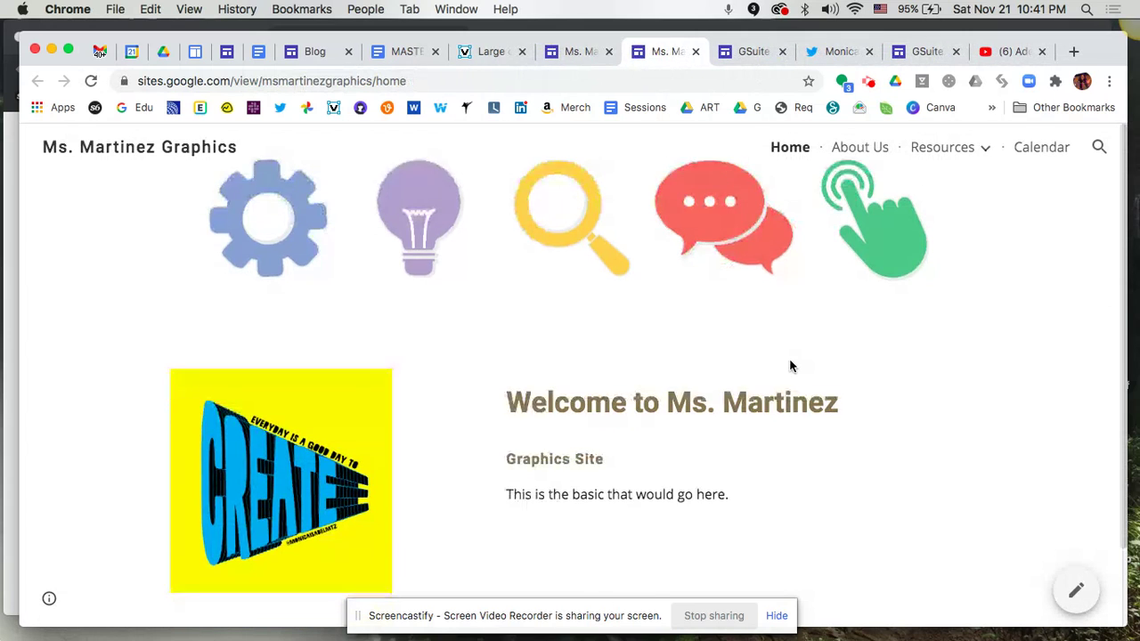
pyautogui.scroll(2, 790, 365)
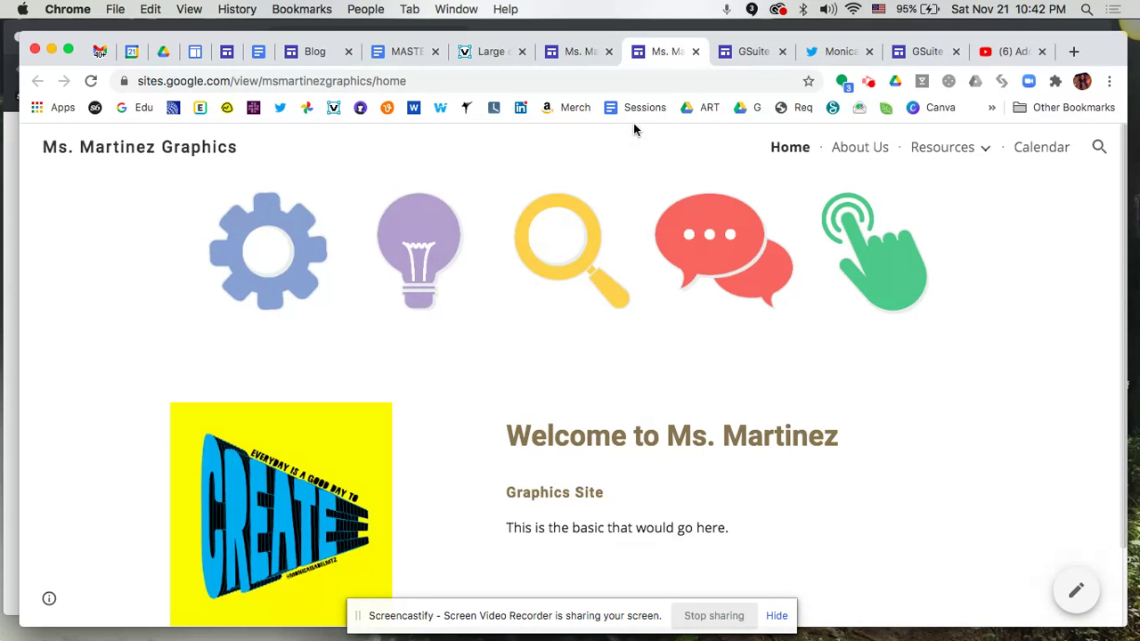
# - Copy the published site's address and load it in the Incognito window
pyautogui.click(585, 78)
pyautogui.press('super+c')
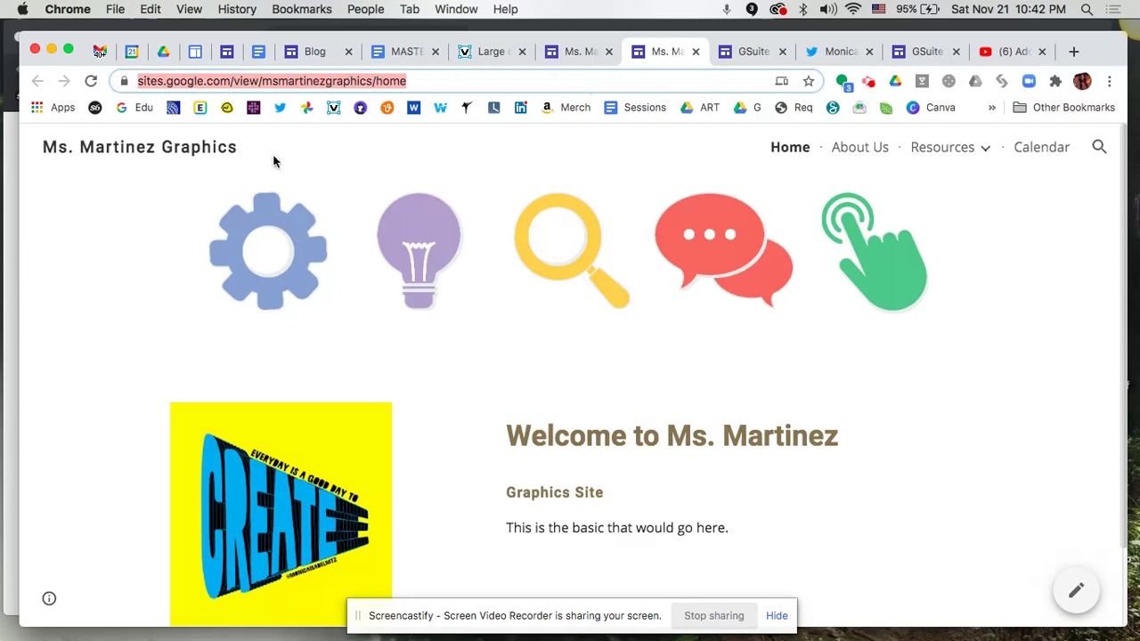
pyautogui.click(13, 125)
pyautogui.click(485, 40)
pyautogui.press('super+v')
pyautogui.press('Return')
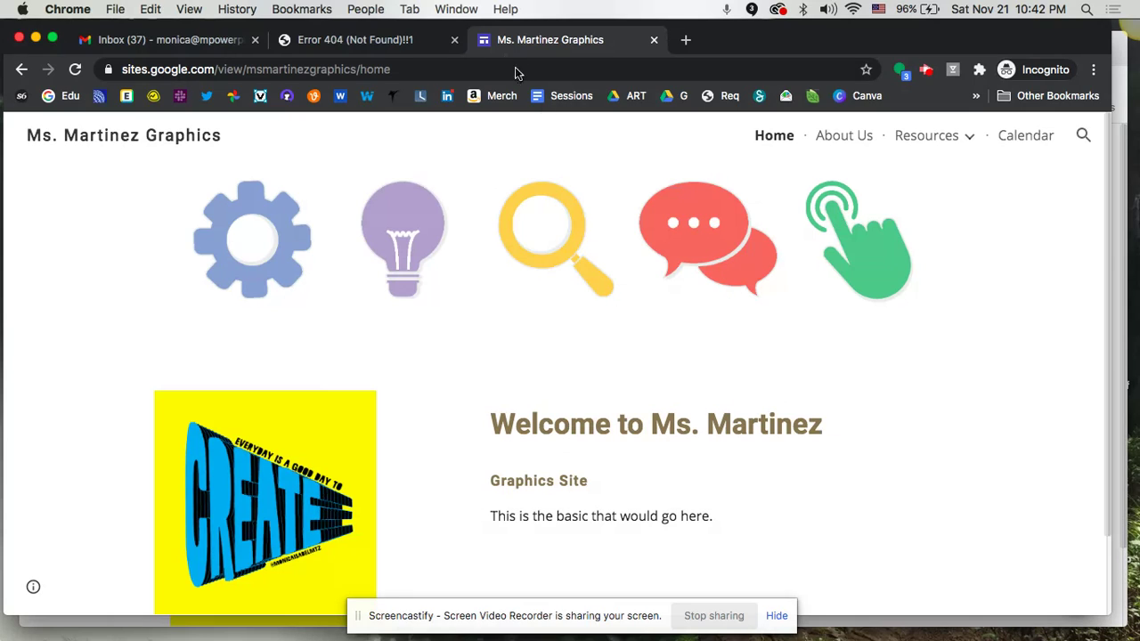
# - Return to the site editor in the regular window and change the collaborator's sharing role to Editor
pyautogui.click(1118, 94)
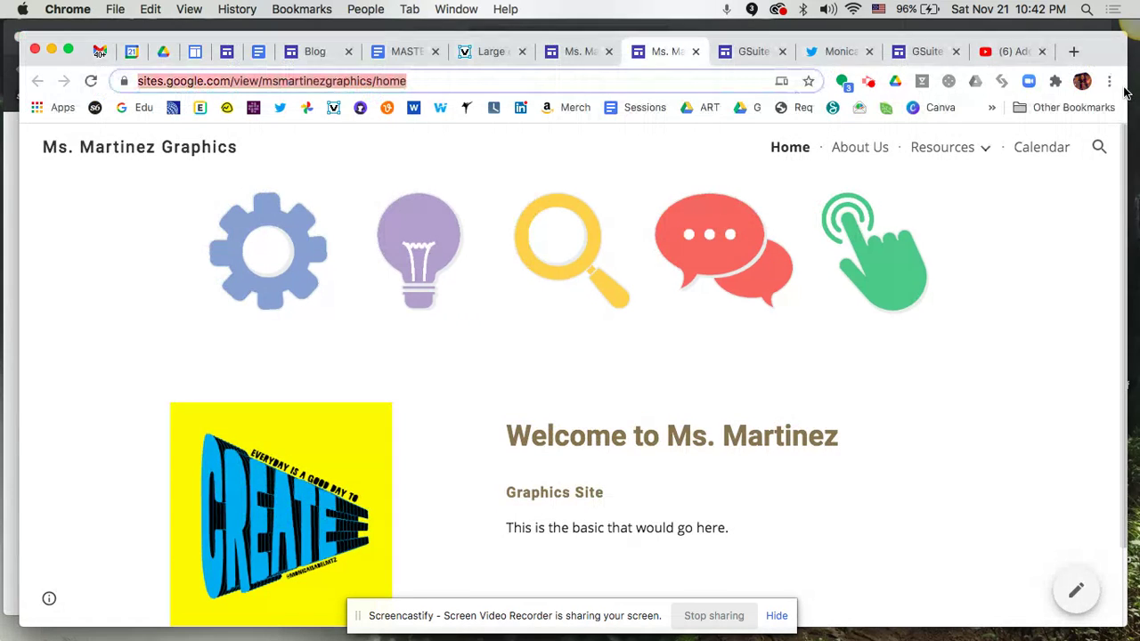
pyautogui.click(581, 52)
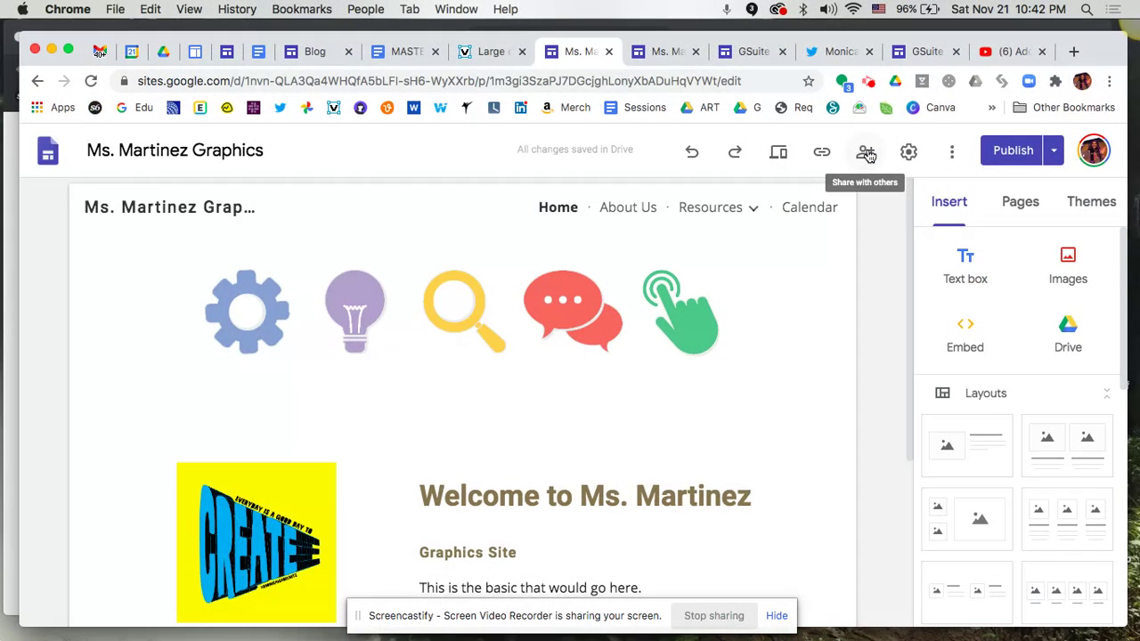
pyautogui.click(865, 157)
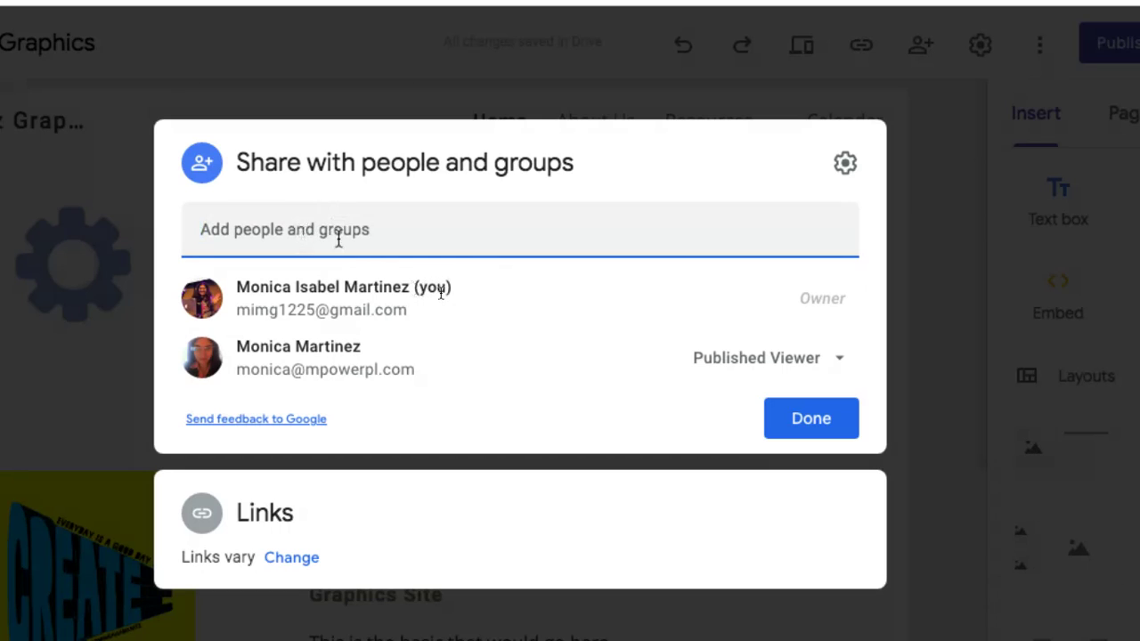
pyautogui.click(848, 367)
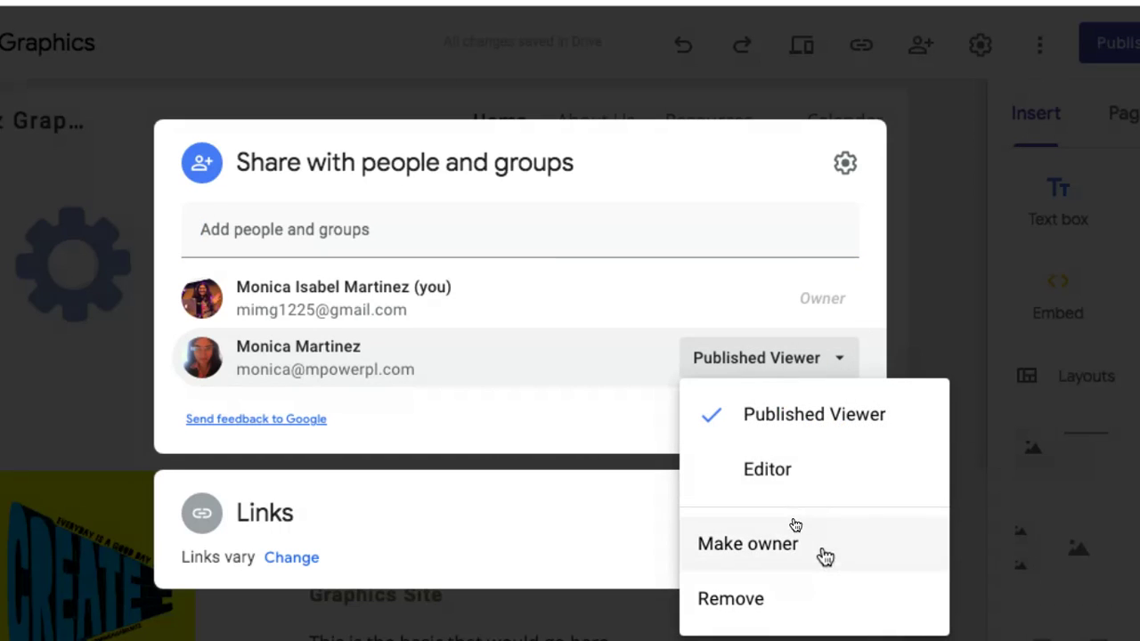
pyautogui.click(797, 464)
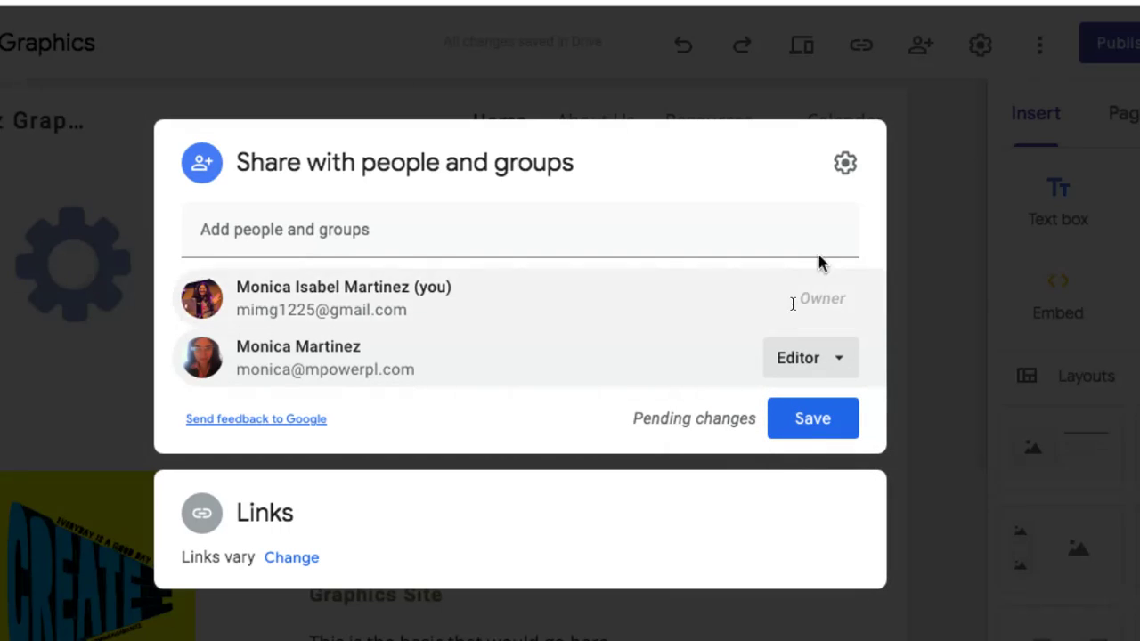
# - Make sure the sharing settings do not let editors publish, change permissions, or add new people, and finish sharing
pyautogui.click(858, 173)
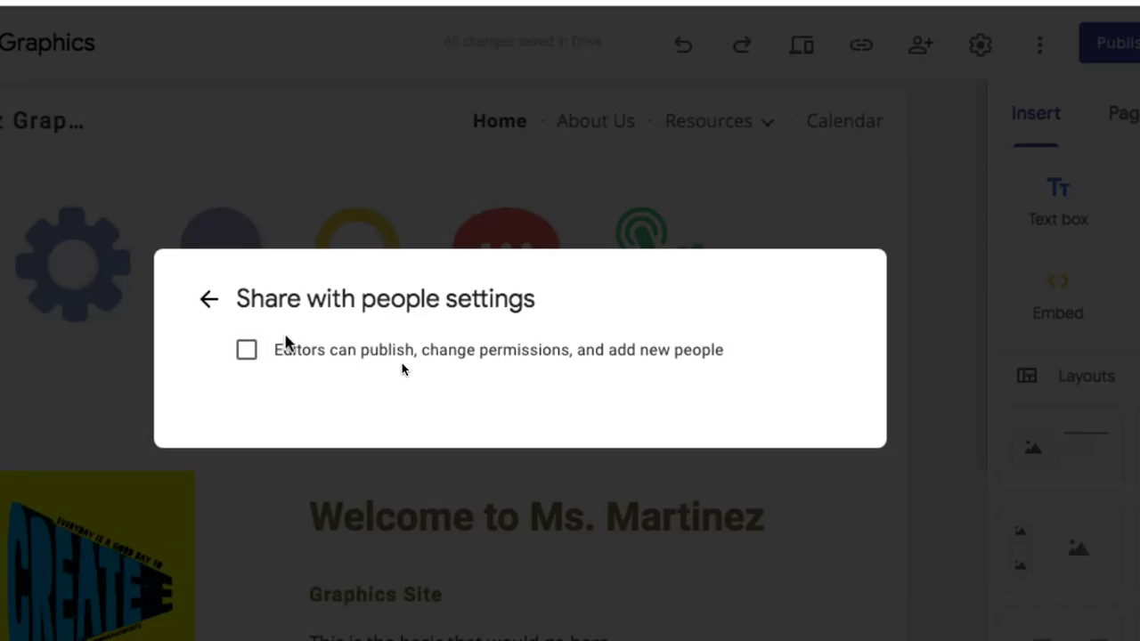
pyautogui.click(206, 299)
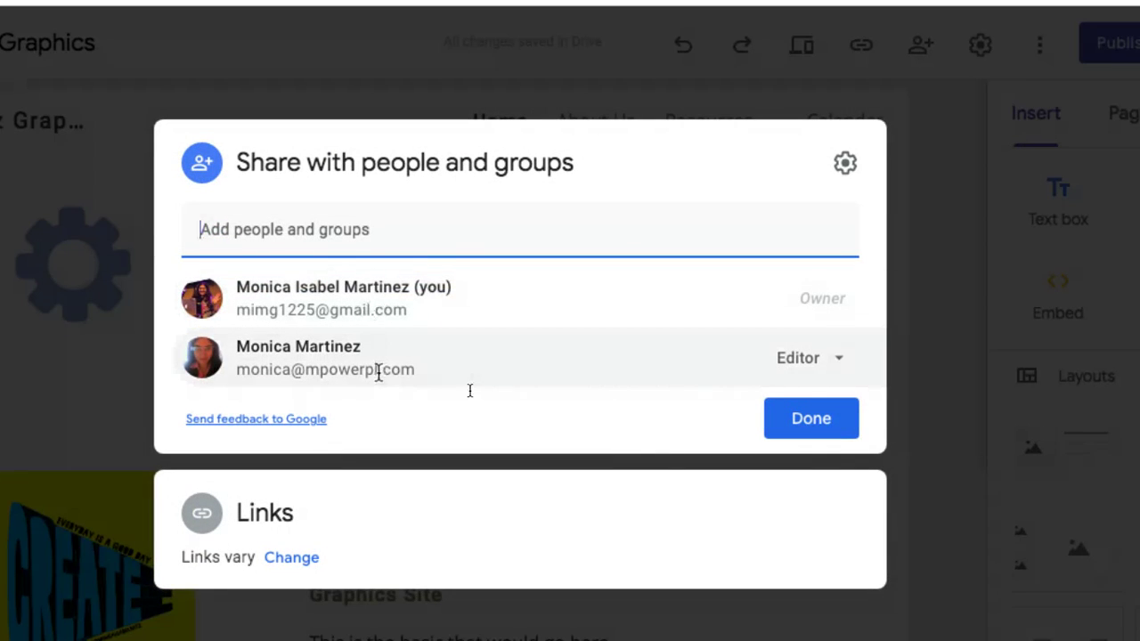
pyautogui.moveTo(379, 373)
pyautogui.moveTo(659, 374)
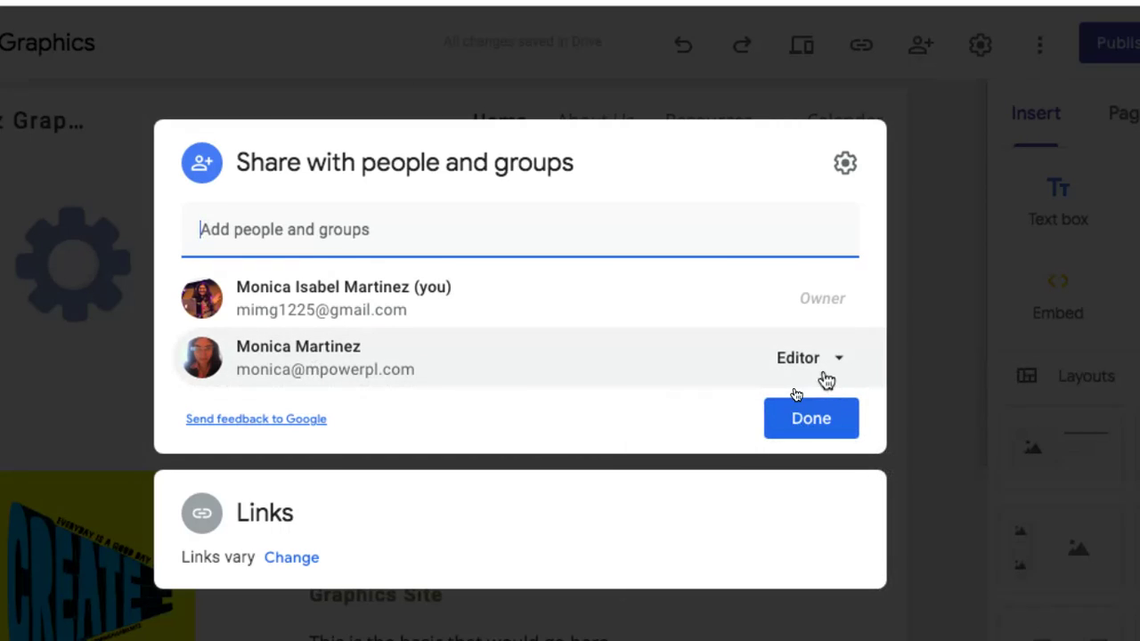
pyautogui.click(823, 429)
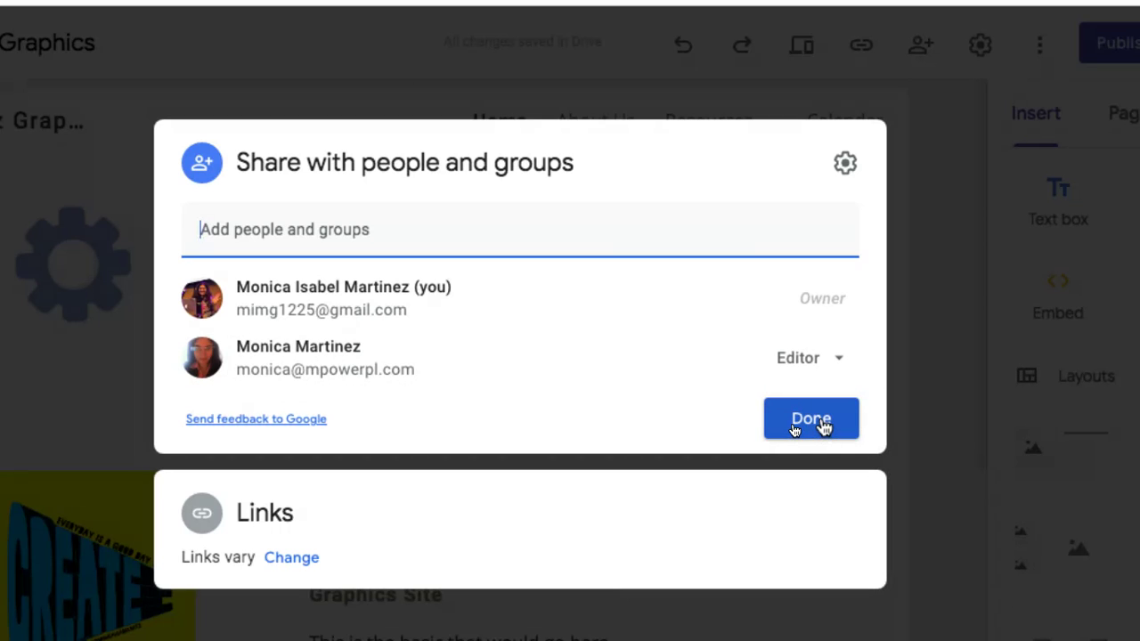
pyautogui.click(845, 166)
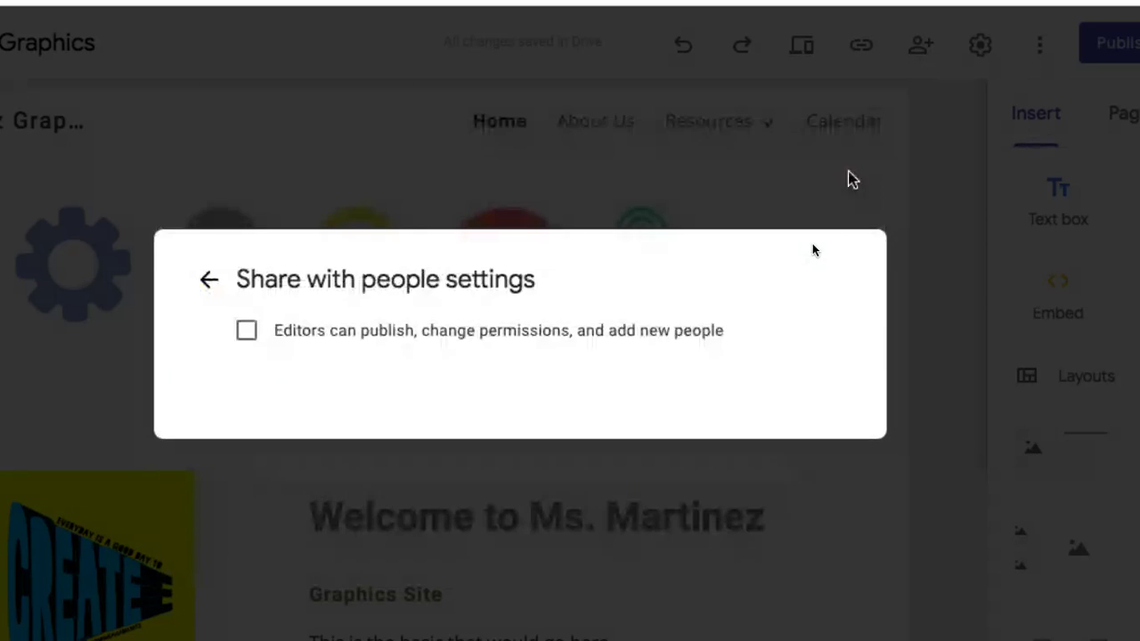
pyautogui.click(207, 303)
pyautogui.click(812, 416)
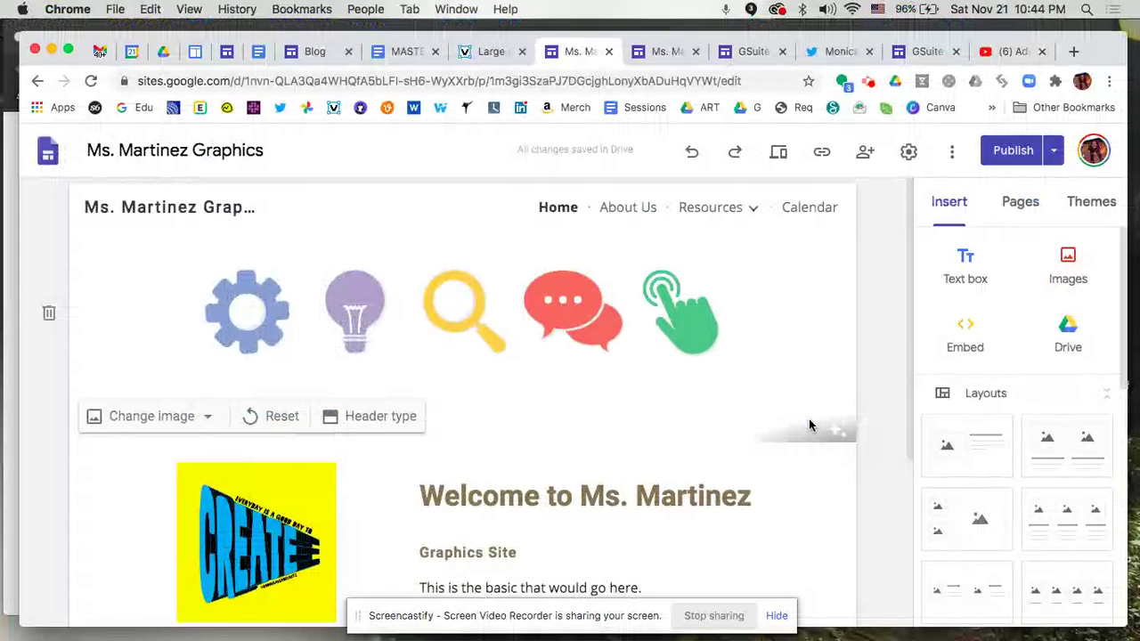
# - Switch to the Incognito window, reload the published site, and open it for editing as the collaborator
pyautogui.click(11, 185)
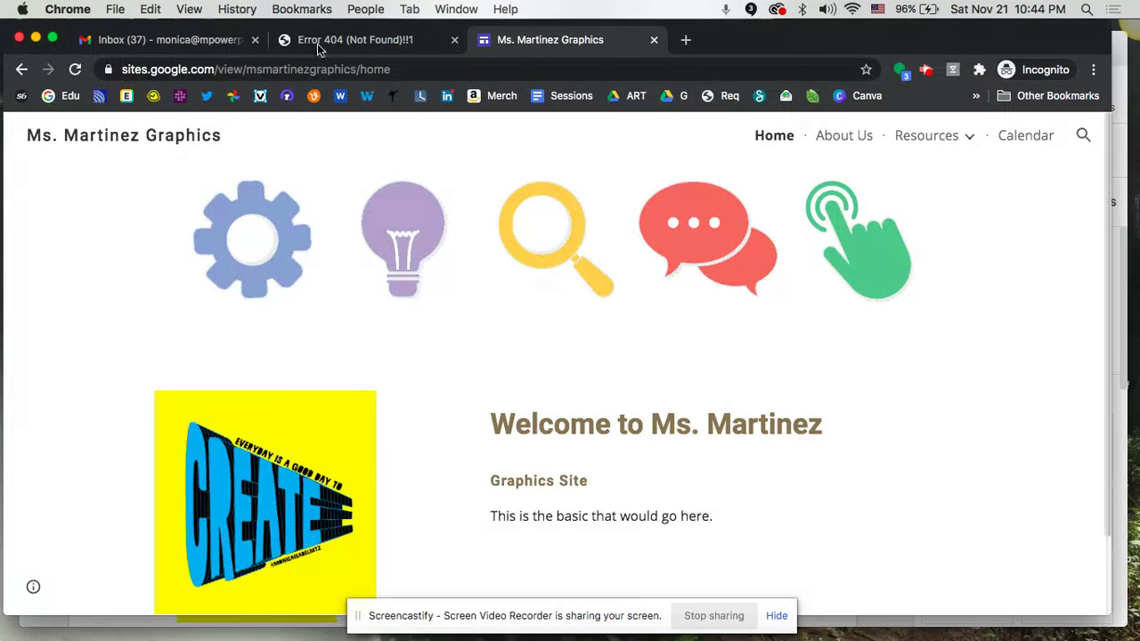
pyautogui.click(75, 70)
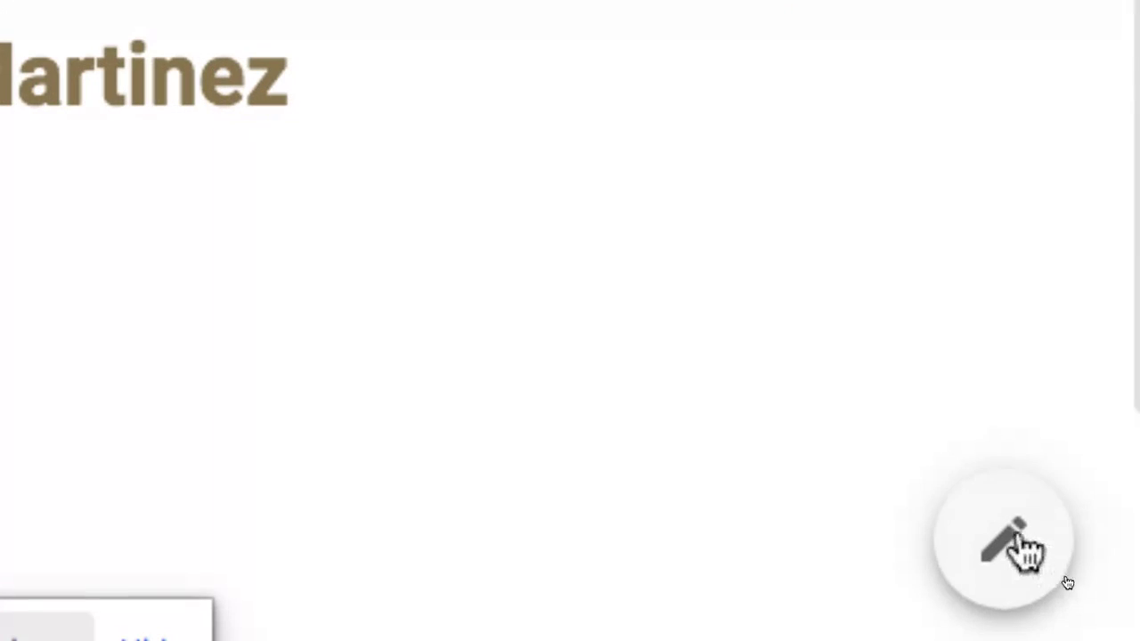
pyautogui.click(1016, 552)
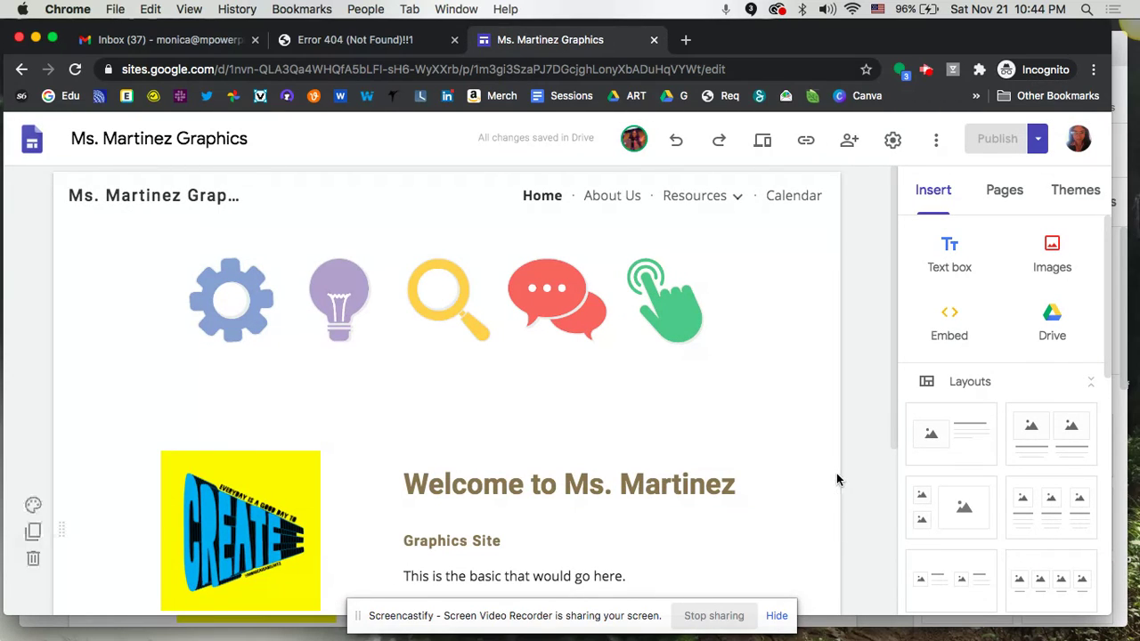
# - Replace the subheading text under the Home page's welcome heading with "Demo Site"
pyautogui.scroll(-3, 836, 473)
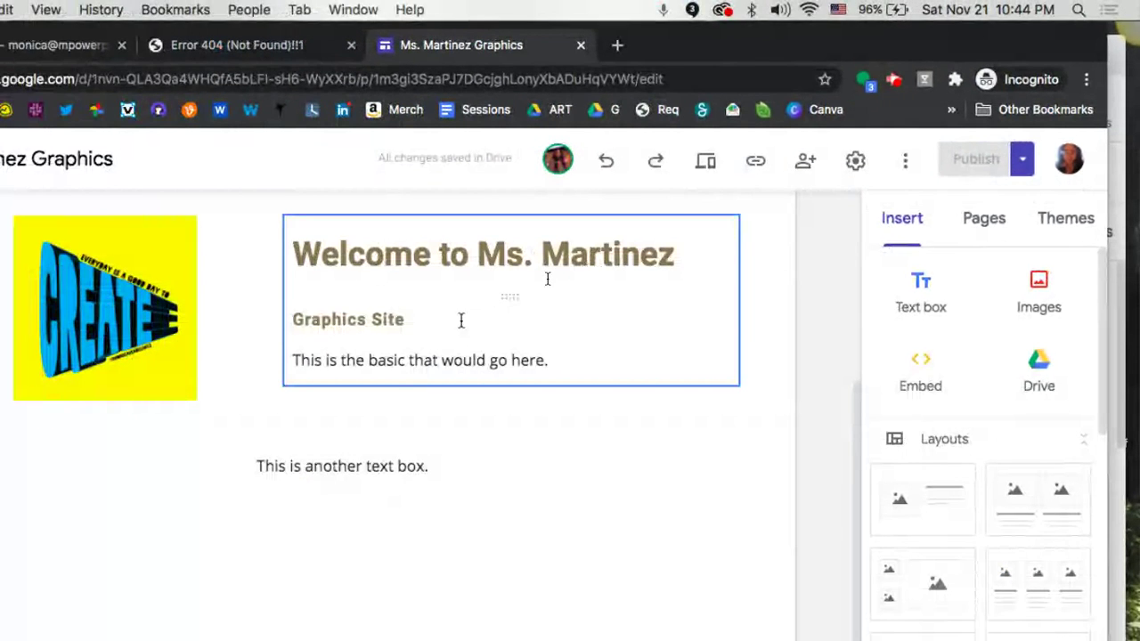
pyautogui.click(461, 321)
pyautogui.press('BackSpace')
pyautogui.press('BackSpace')
pyautogui.press('BackSpace')
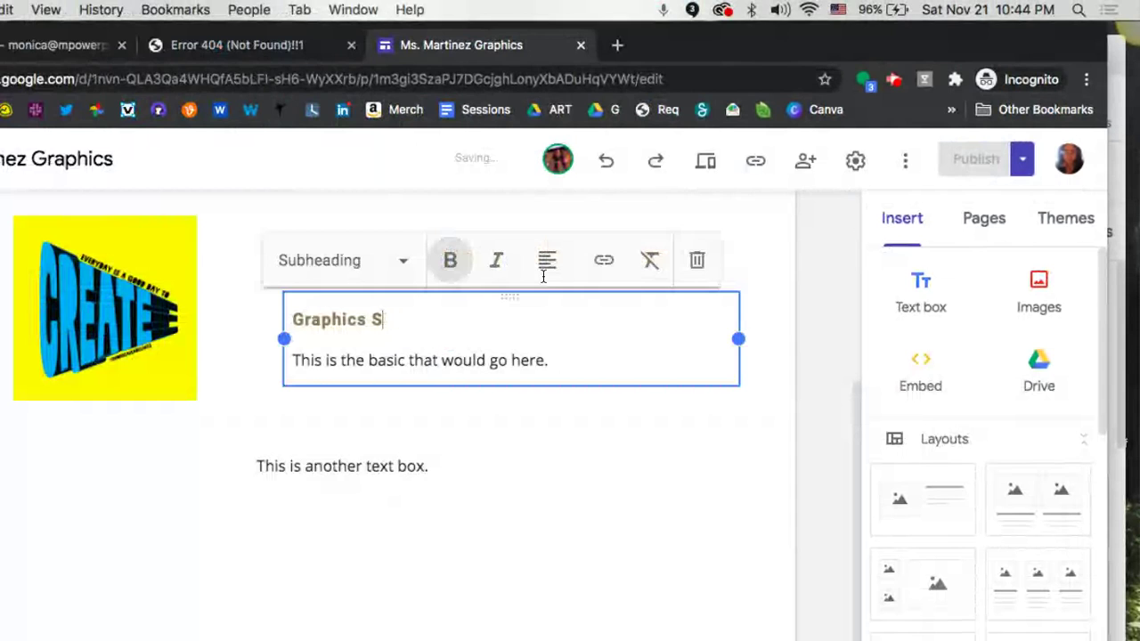
pyautogui.press('BackSpace')
pyautogui.press('BackSpace')
pyautogui.press('BackSpace')
pyautogui.press('BackSpace')
pyautogui.press('BackSpace')
pyautogui.press('BackSpace')
pyautogui.press('BackSpace')
pyautogui.press('BackSpace')
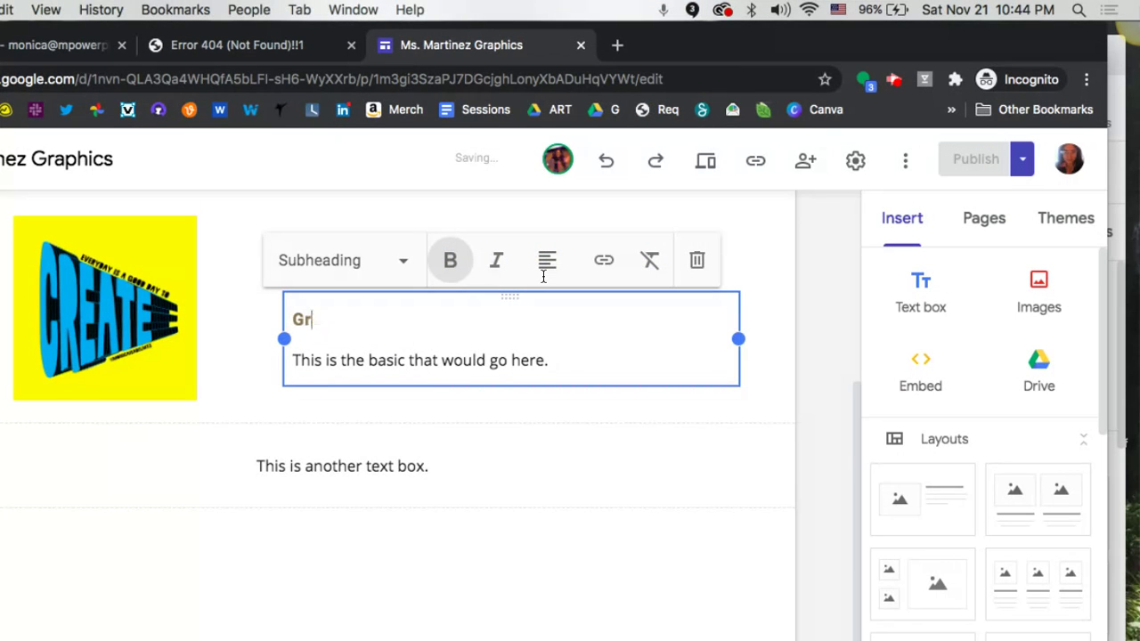
pyautogui.write('Demo Si')
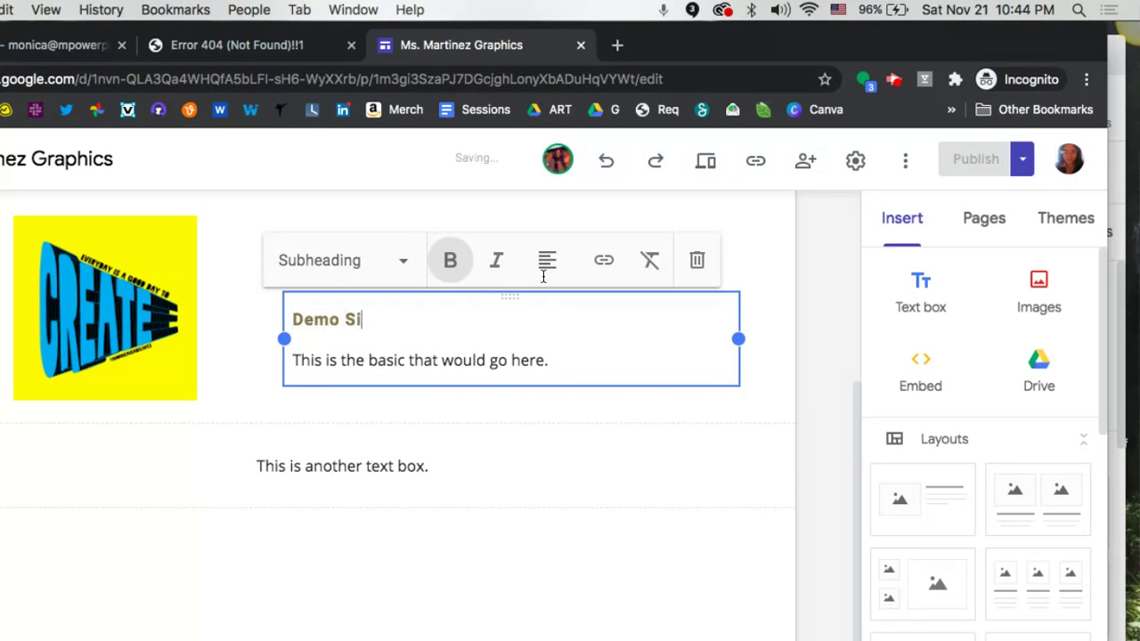
pyautogui.write('te')
pyautogui.click(836, 372)
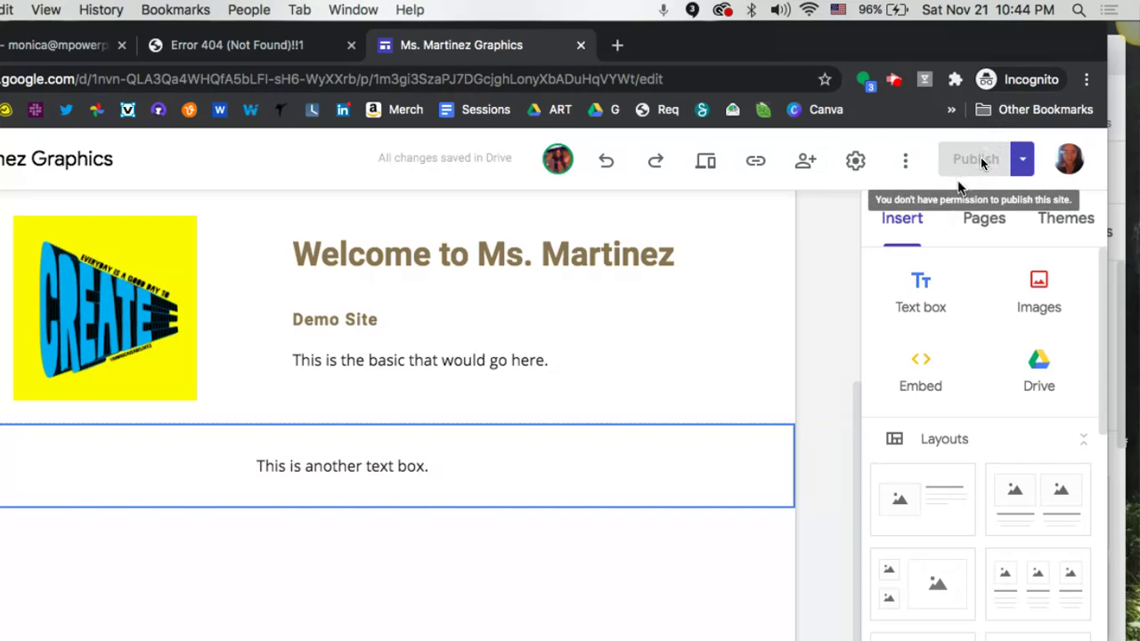
# - Check which sharing options the collaborator has for the site, and close the sharing dialog
pyautogui.click(805, 162)
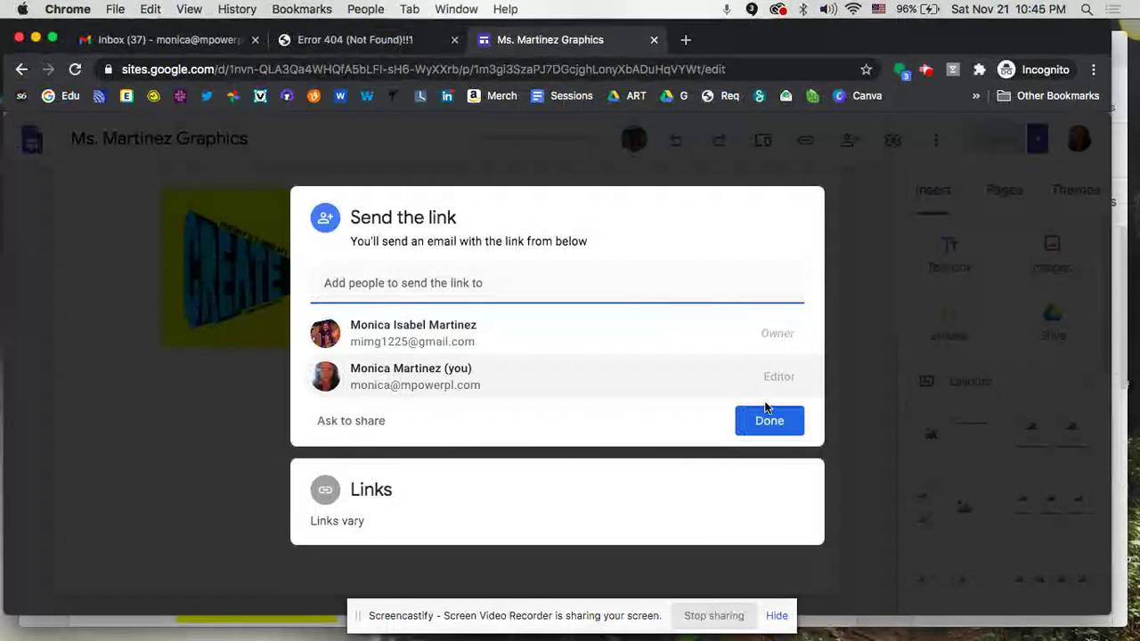
pyautogui.click(791, 424)
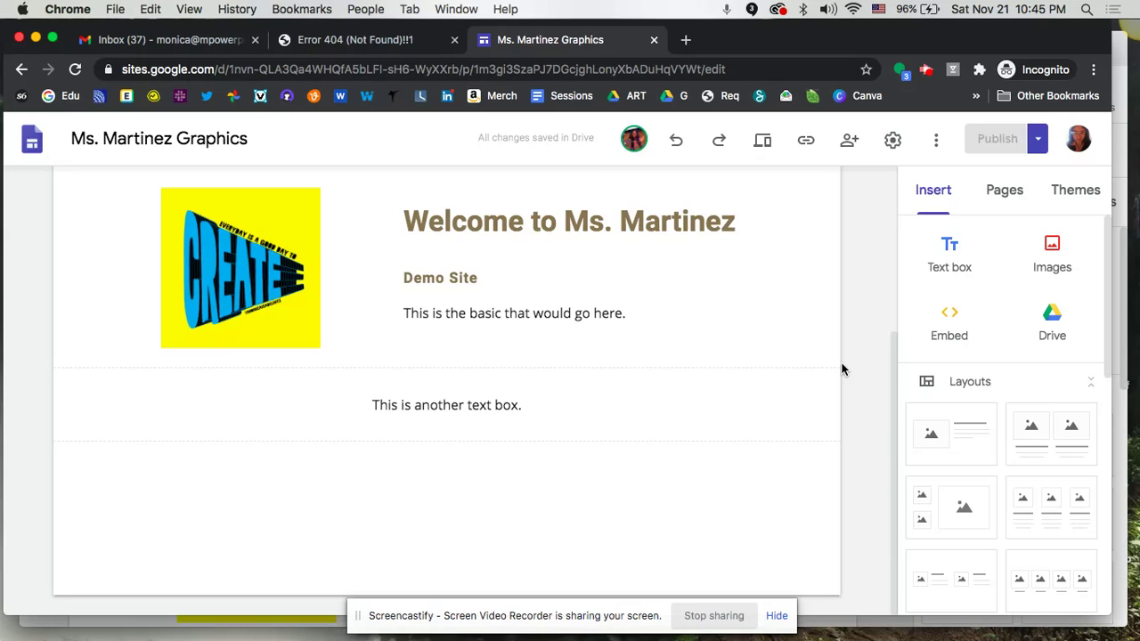
# - Open the About Us page and add the layout with one image beside a heading and text below its header
pyautogui.scroll(5, 738, 295)
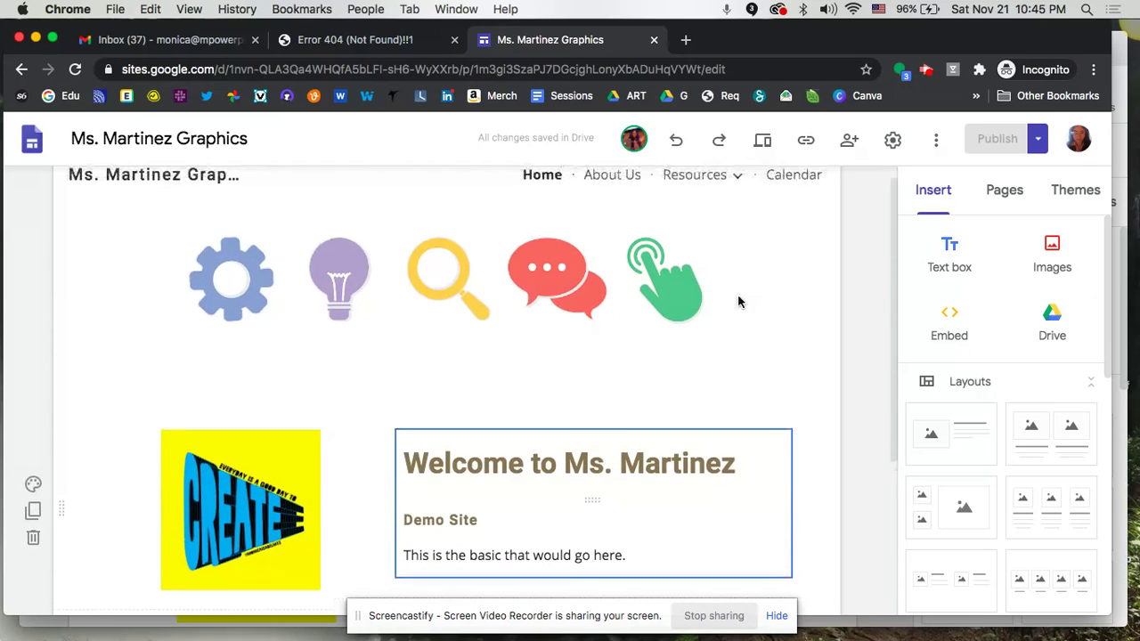
pyautogui.click(612, 196)
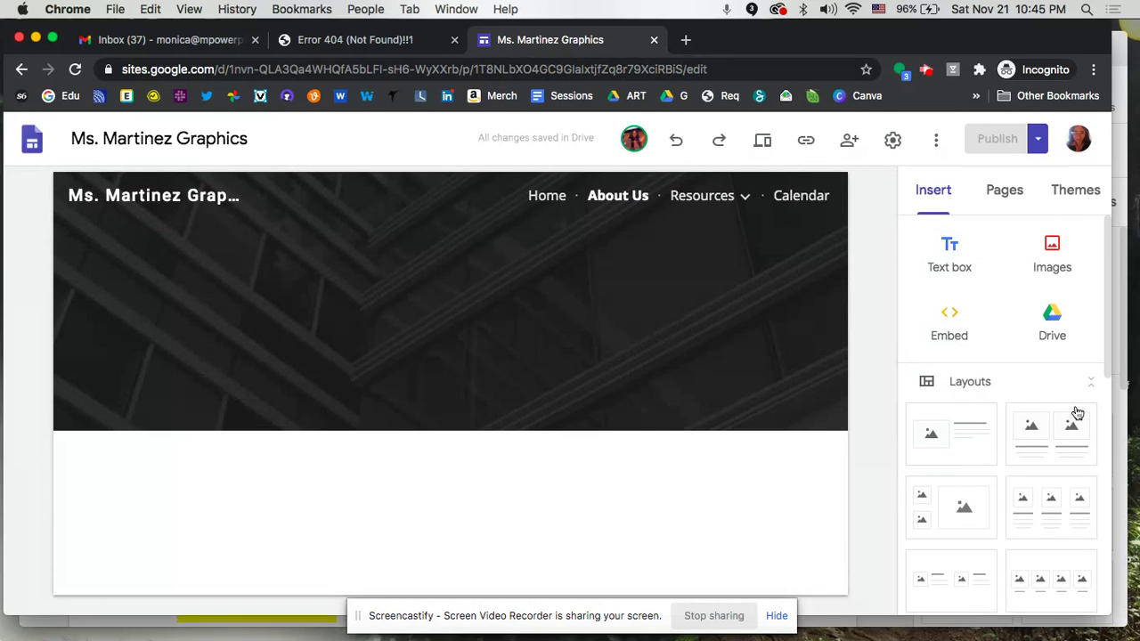
pyautogui.moveTo(991, 430); pyautogui.dragTo(645, 542)
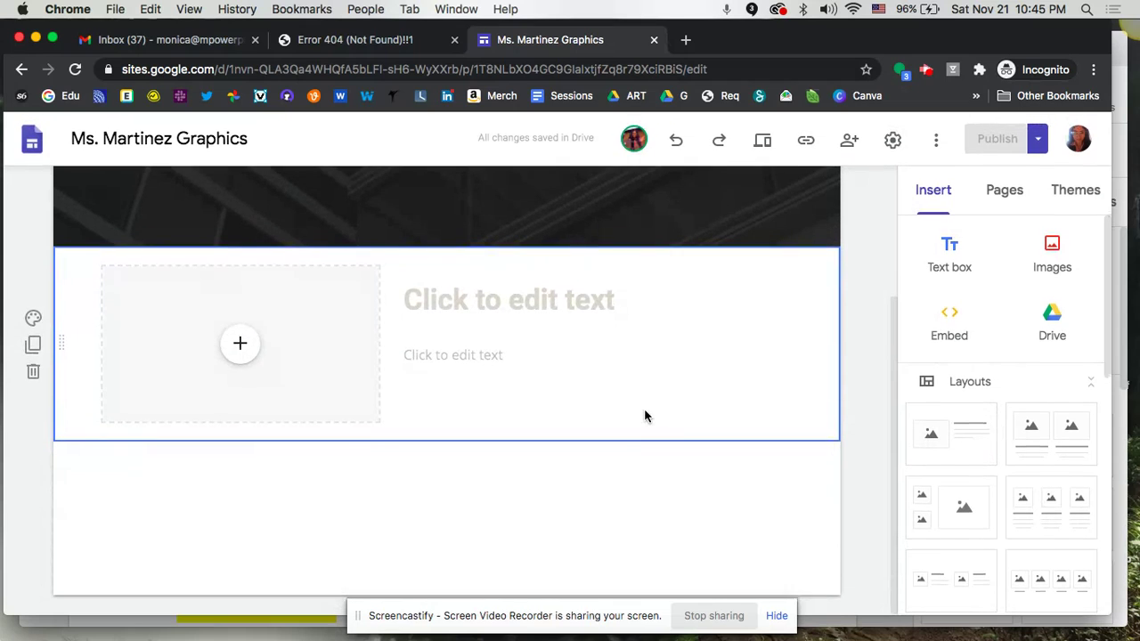
pyautogui.scroll(3, 644, 409)
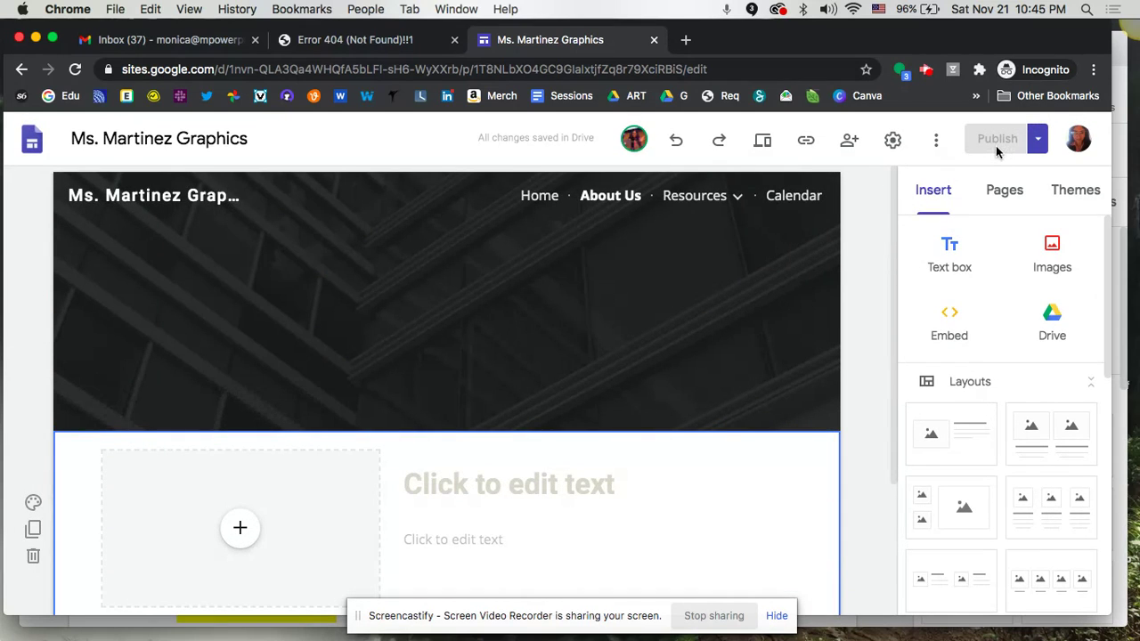
# - In the owner's regular window, allow editors to publish, change permissions, and add new people, and finish sharing
pyautogui.click(1123, 134)
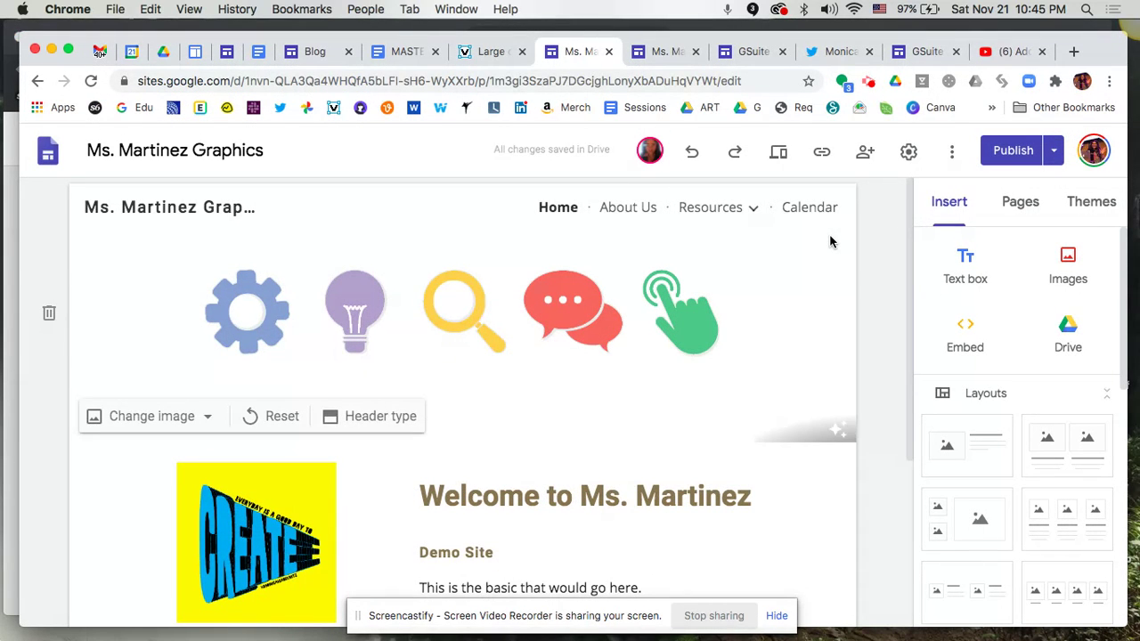
pyautogui.click(866, 152)
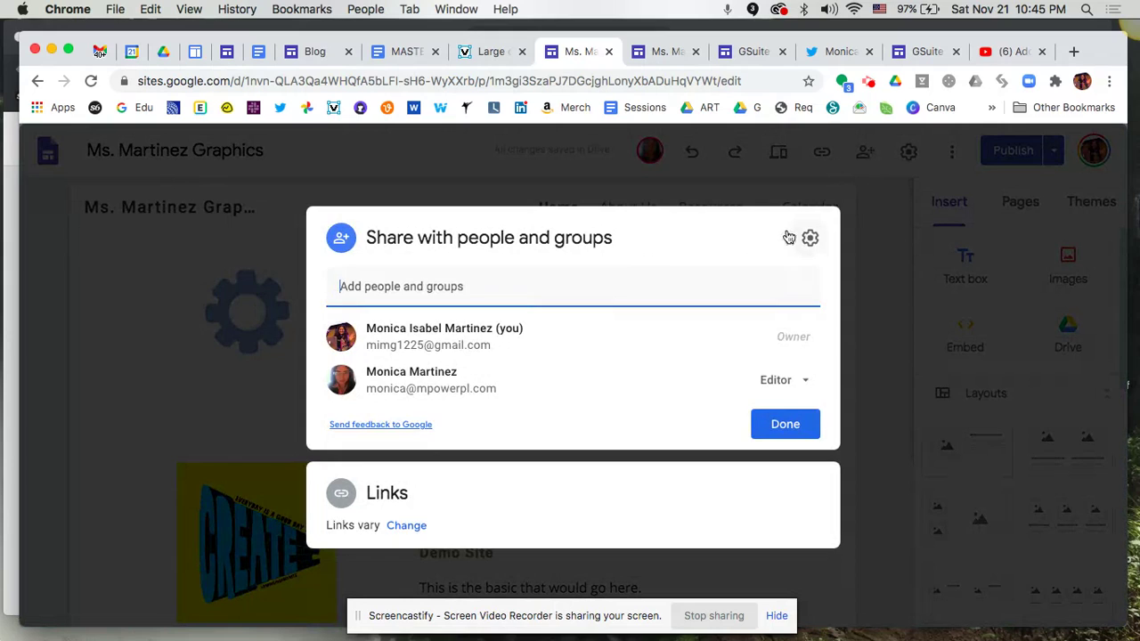
pyautogui.click(807, 237)
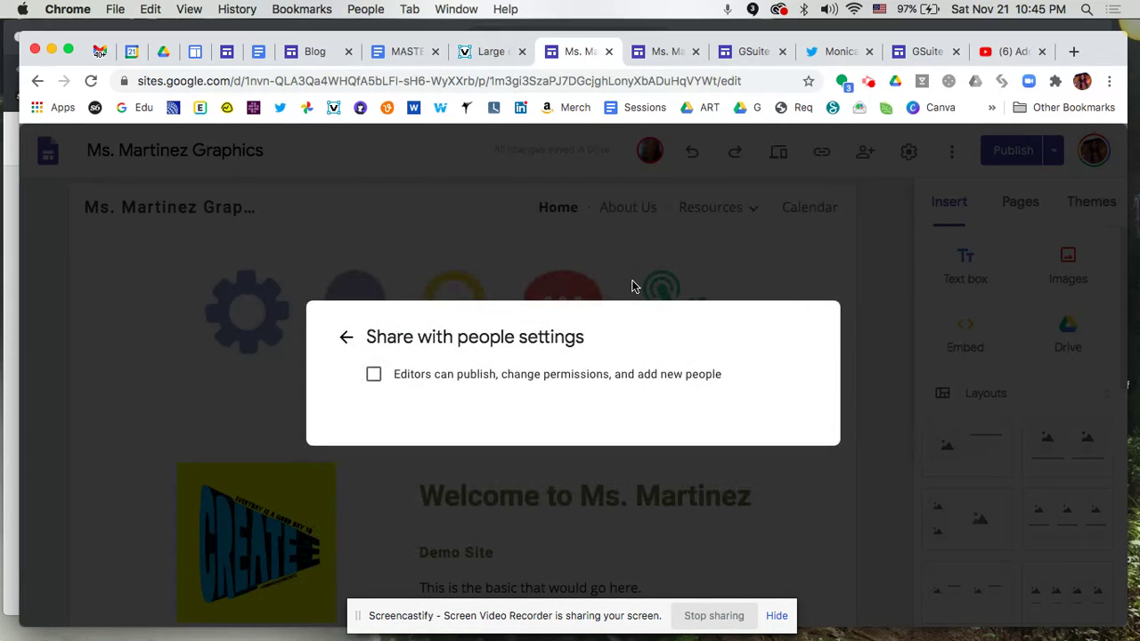
pyautogui.click(374, 375)
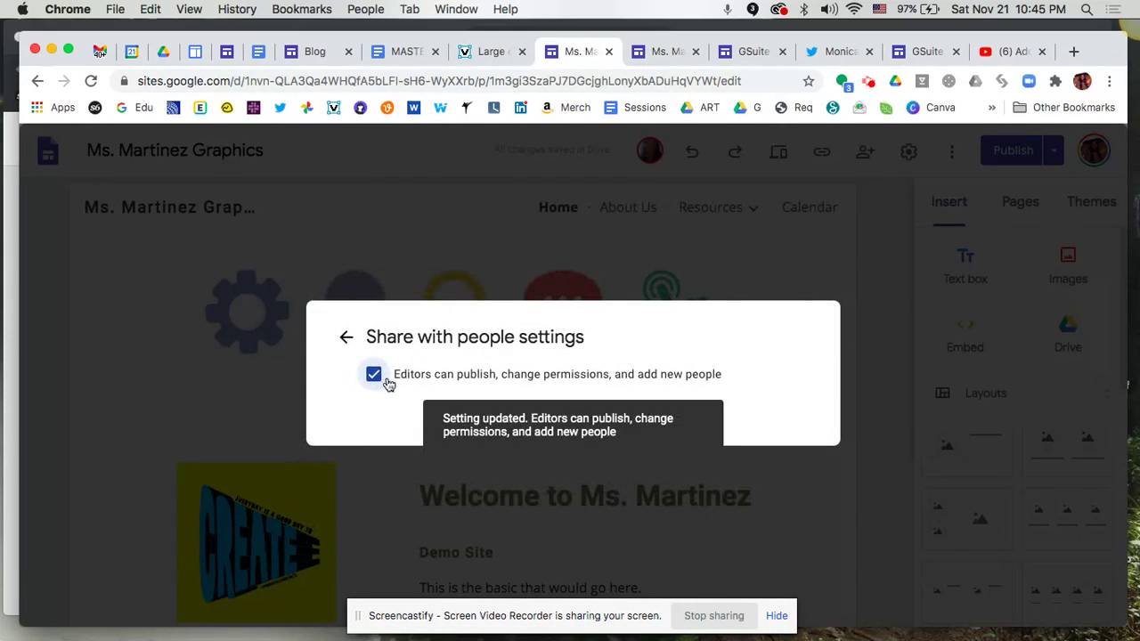
pyautogui.click(347, 337)
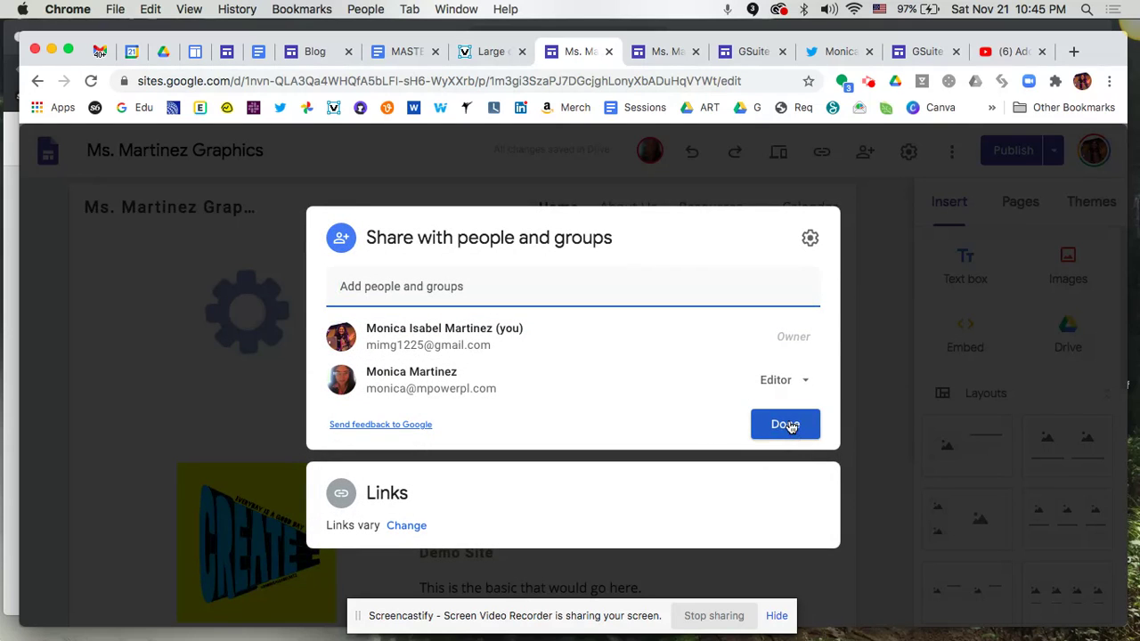
pyautogui.click(786, 425)
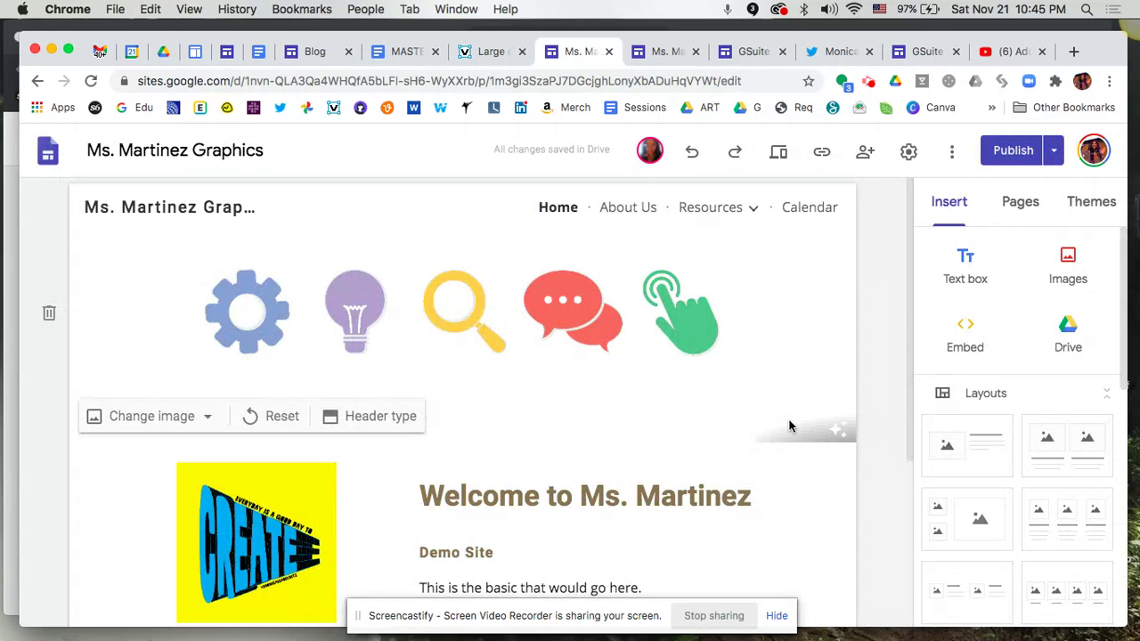
# - Review the edited Home page and the publishing options, and view the published site for comparison
pyautogui.scroll(-4, 789, 426)
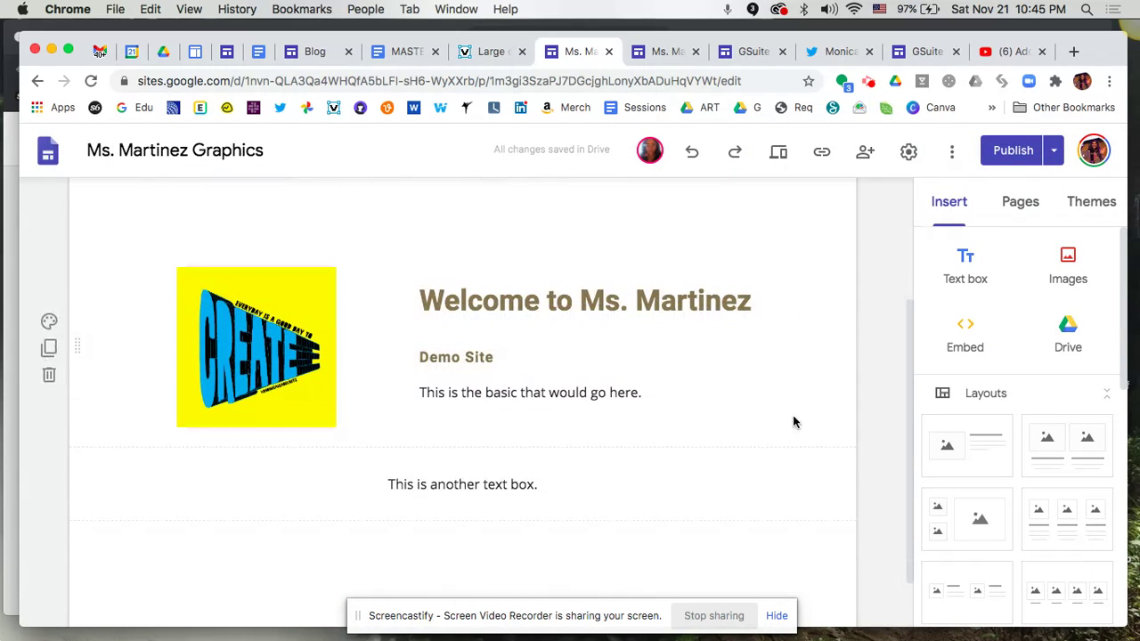
pyautogui.click(1055, 151)
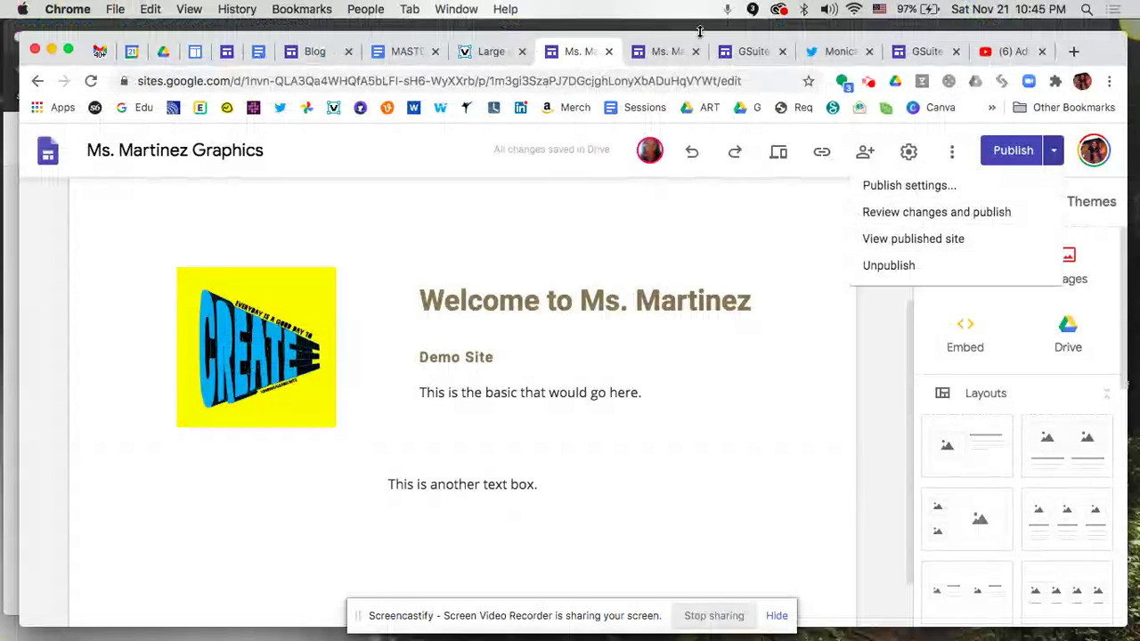
pyautogui.click(671, 54)
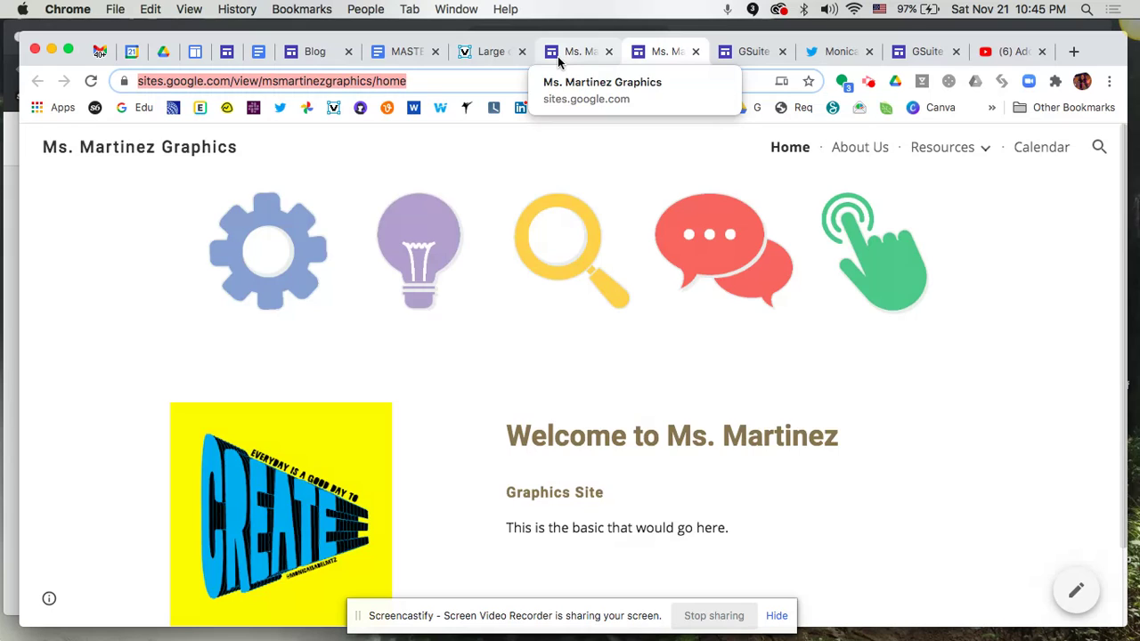
# - Return to the site editor and unpublish the site, confirming that it should no longer be live
pyautogui.click(559, 59)
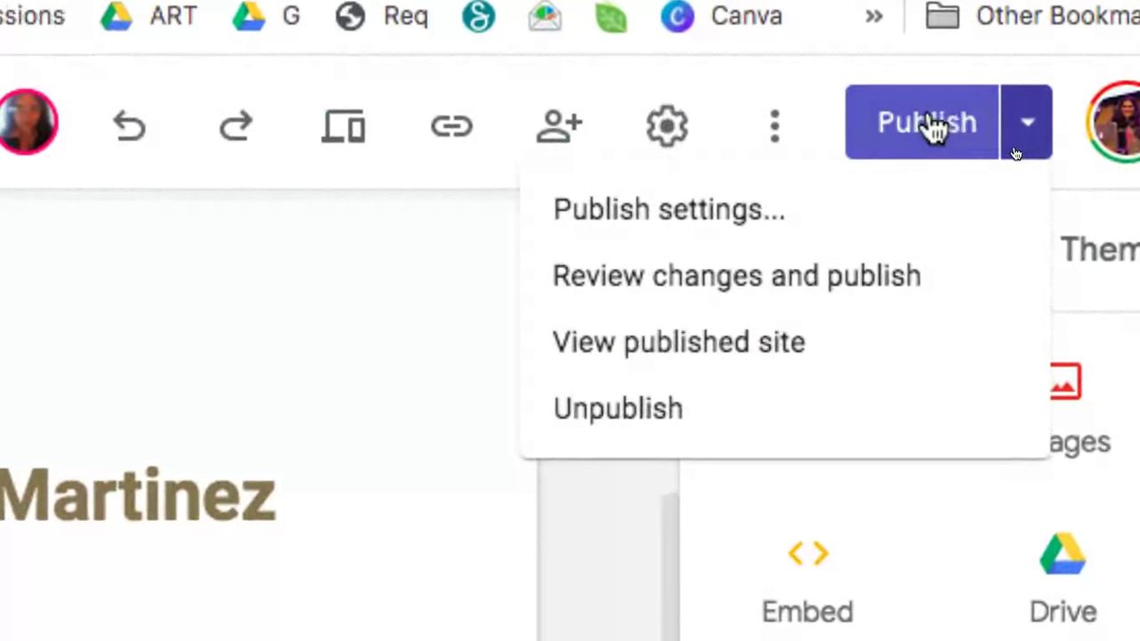
pyautogui.click(675, 420)
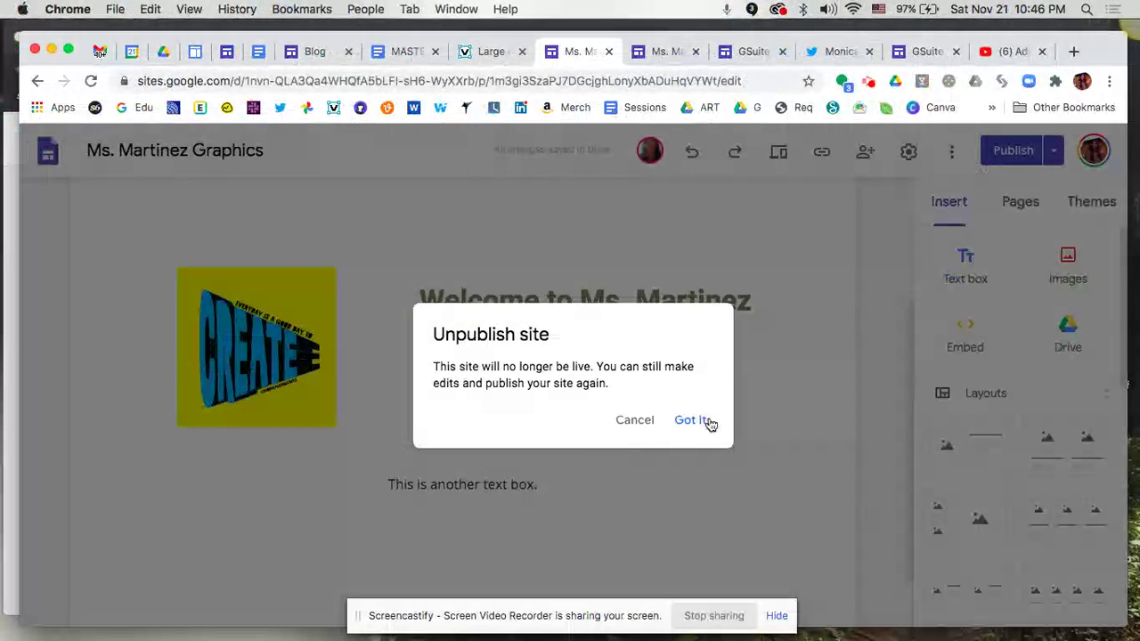
pyautogui.click(691, 420)
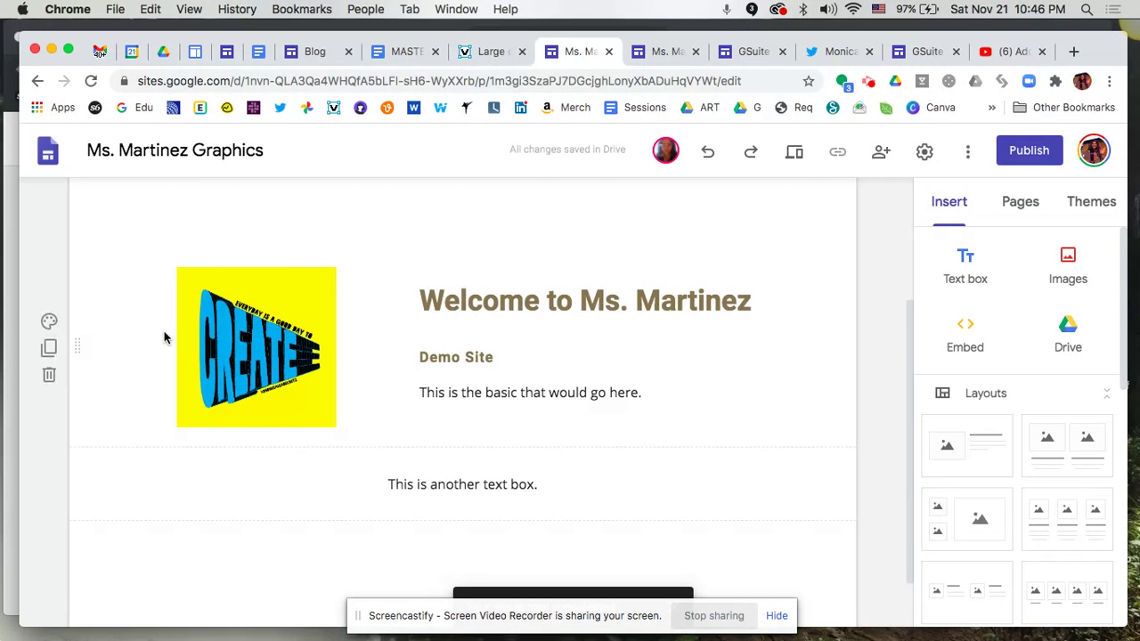
# - Switch to the Incognito window, check the site's public address there, and return to the owner's editor window
pyautogui.press('super+grave')
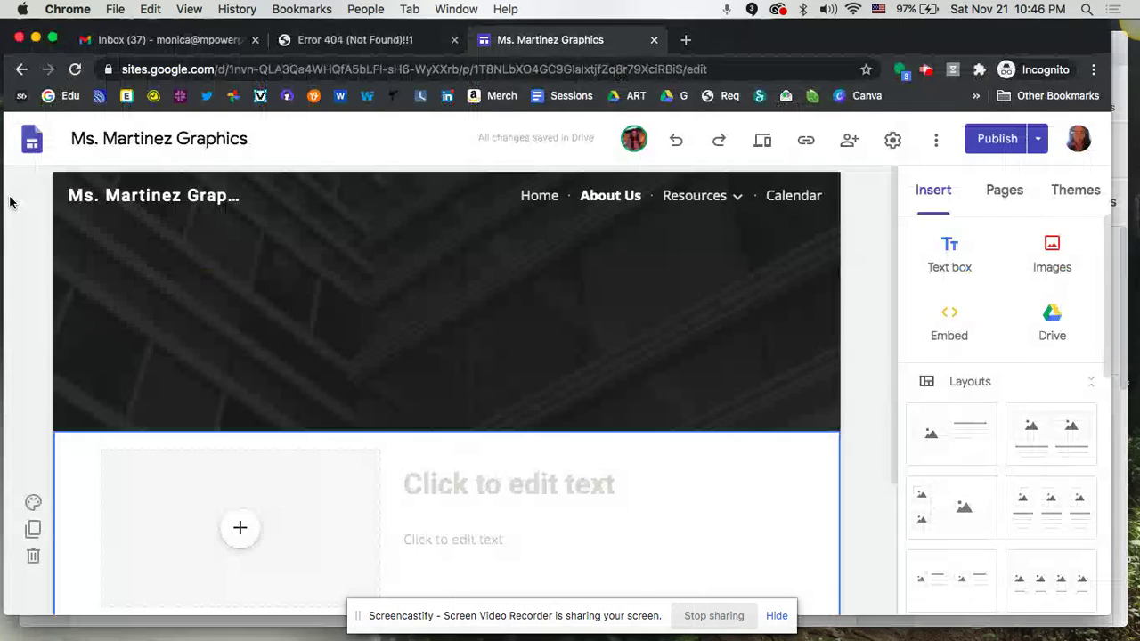
pyautogui.click(397, 45)
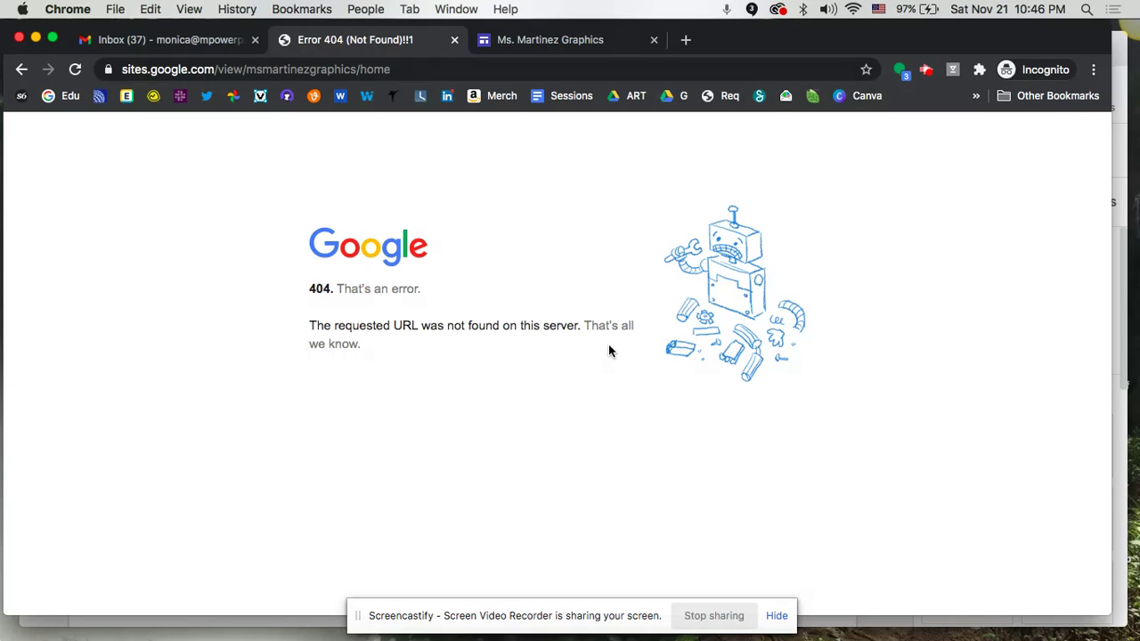
pyautogui.click(1125, 82)
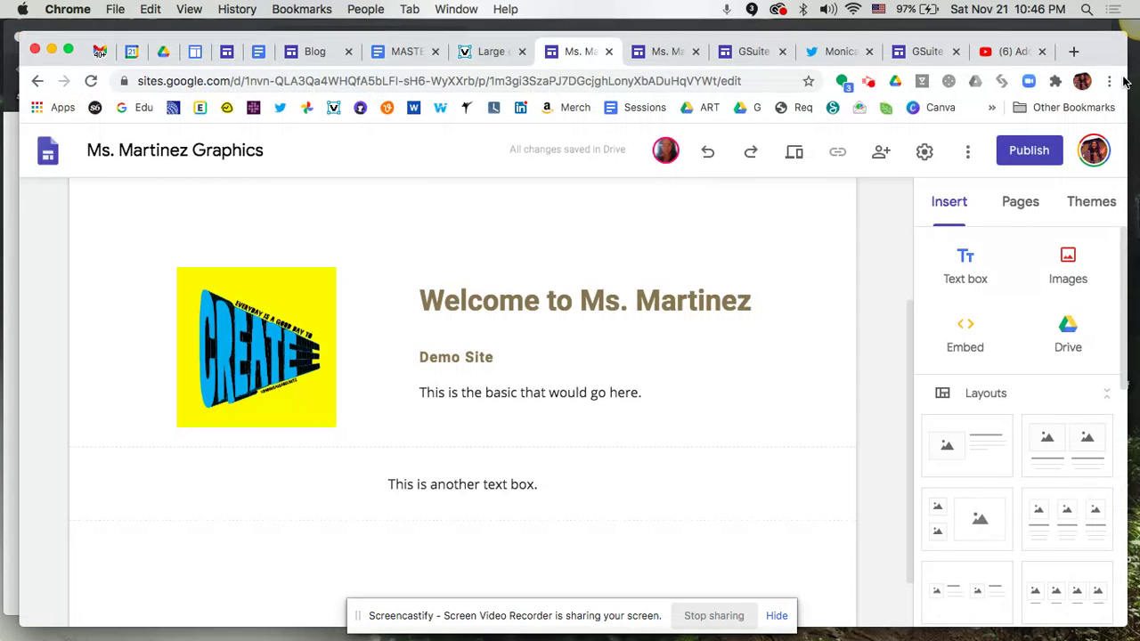